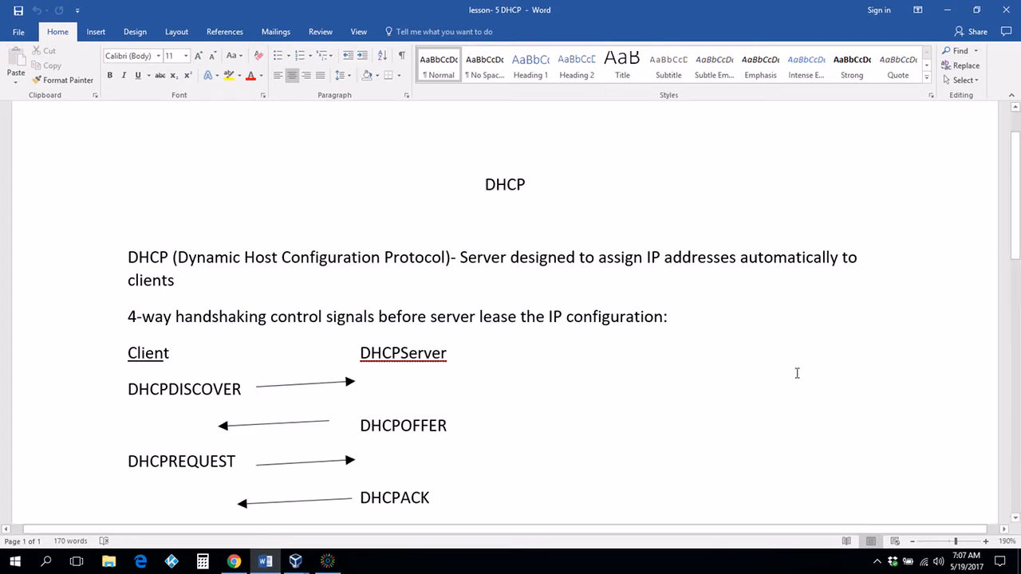
Step: Scroll the 'lesson- 5 DHCP' notes down toward the bullet list below the DHCPACK diagram
{"action": "left_click_drag", "start_coordinate": [1016, 194], "coordinate": [1018, 231]}
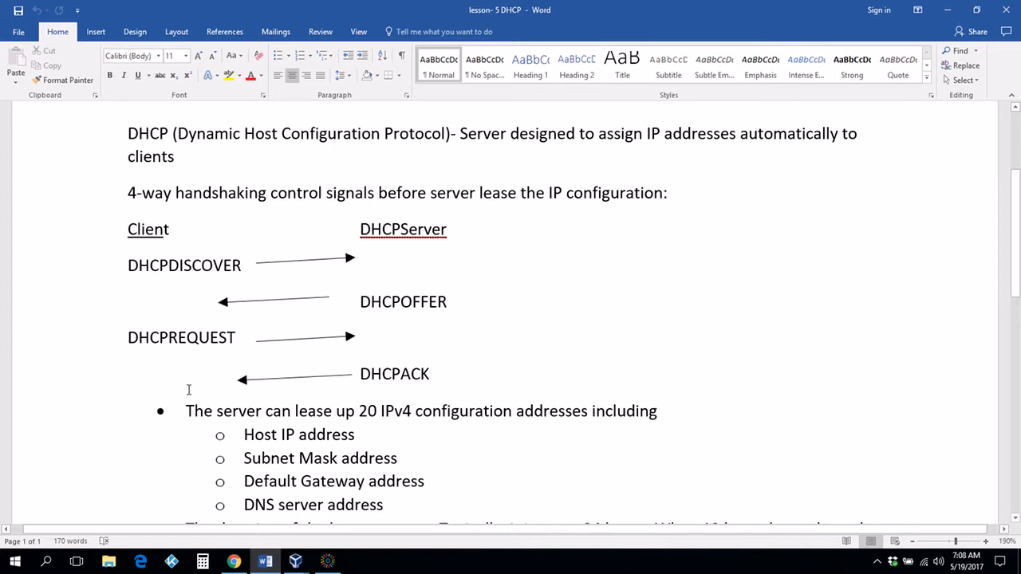
Step: Scroll further to reveal the 24-hour lease duration, excluded and reserved address, and scopes bullets
{"action": "left_click_drag", "start_coordinate": [1017, 197], "coordinate": [1017, 236]}
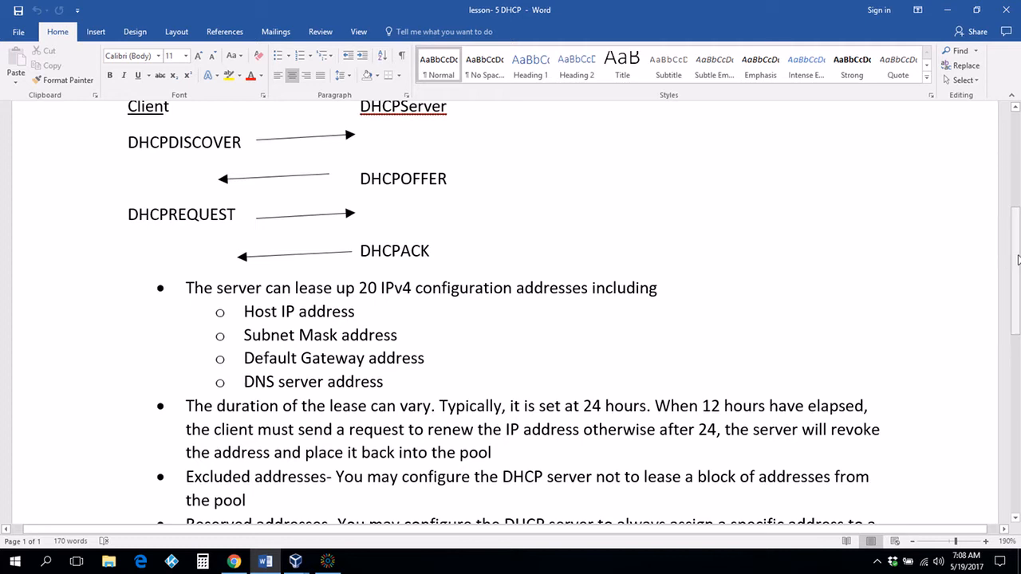
{"action": "left_click_drag", "start_coordinate": [1018, 259], "coordinate": [1020, 303]}
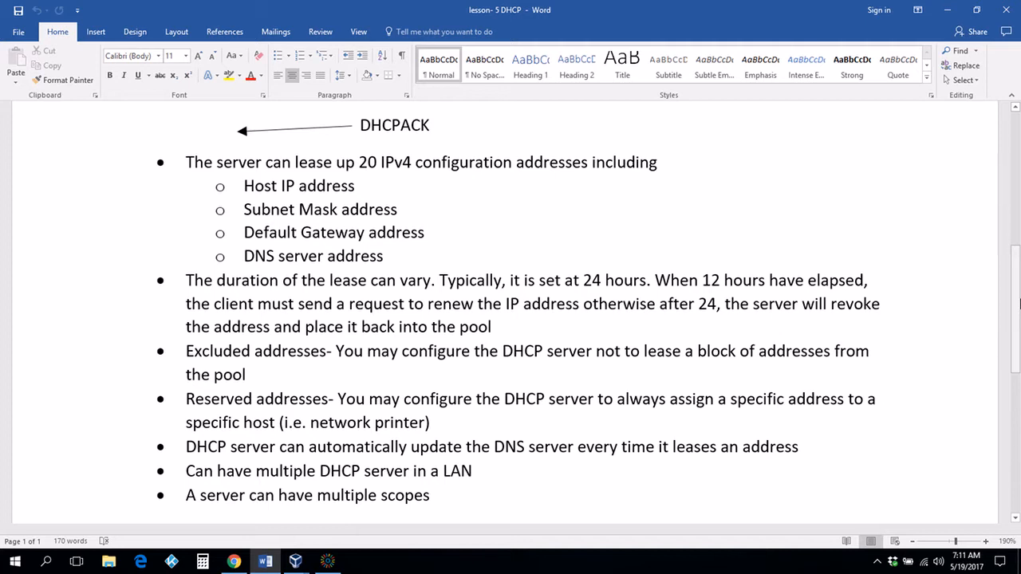
Step: Scroll to the end of the DHCP notes, then back up to the title and handshake diagram
{"action": "left_click_drag", "start_coordinate": [1020, 303], "coordinate": [1020, 338]}
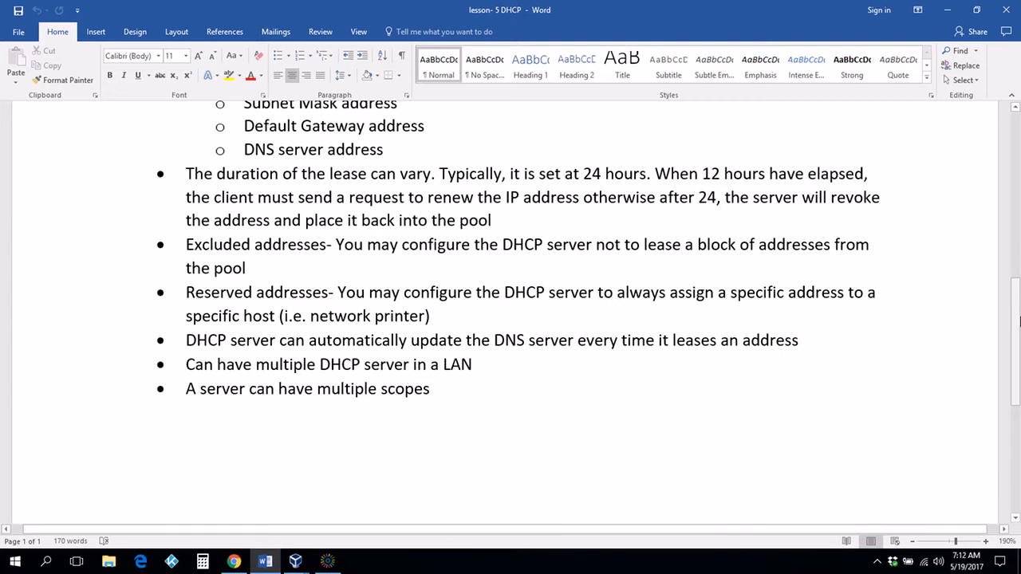
{"action": "mouse_move", "coordinate": [1015, 314]}
{"action": "left_mouse_down"}
{"action": "mouse_move", "coordinate": [1019, 405]}
{"action": "mouse_move", "coordinate": [1018, 332]}
{"action": "left_mouse_up"}
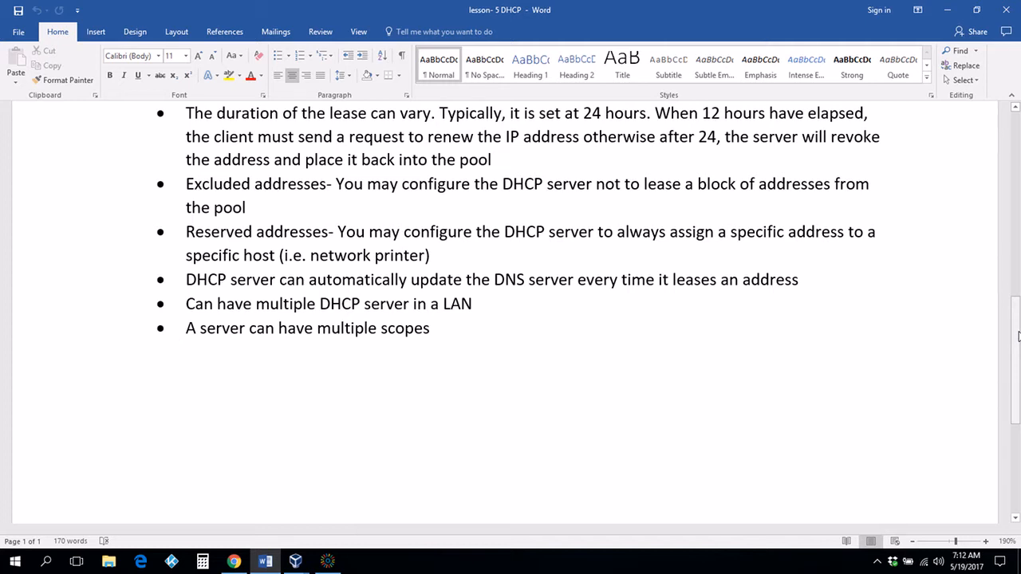
{"action": "left_click_drag", "start_coordinate": [1018, 336], "coordinate": [1009, 142]}
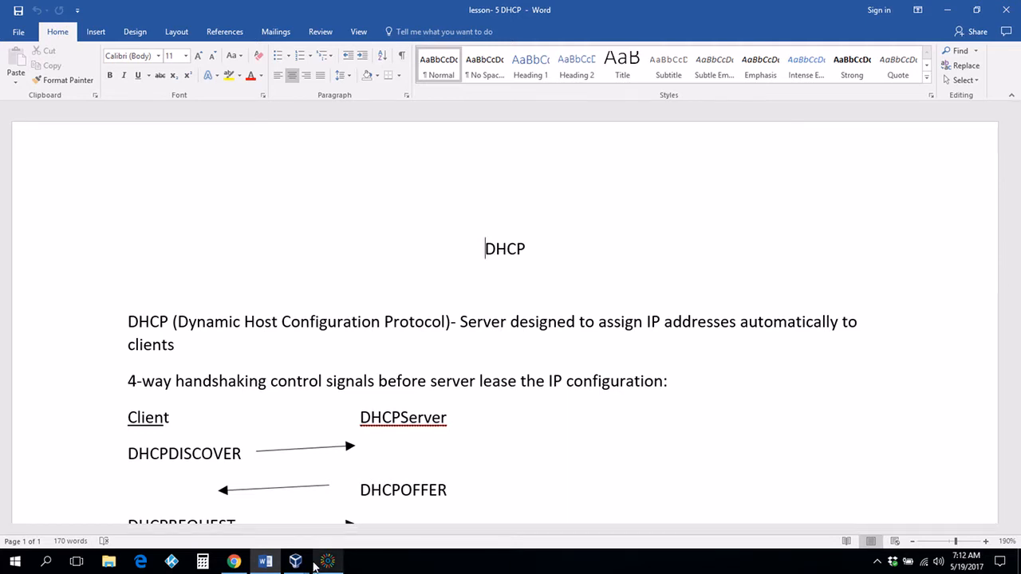
{"action": "mouse_move", "coordinate": [304, 567]}
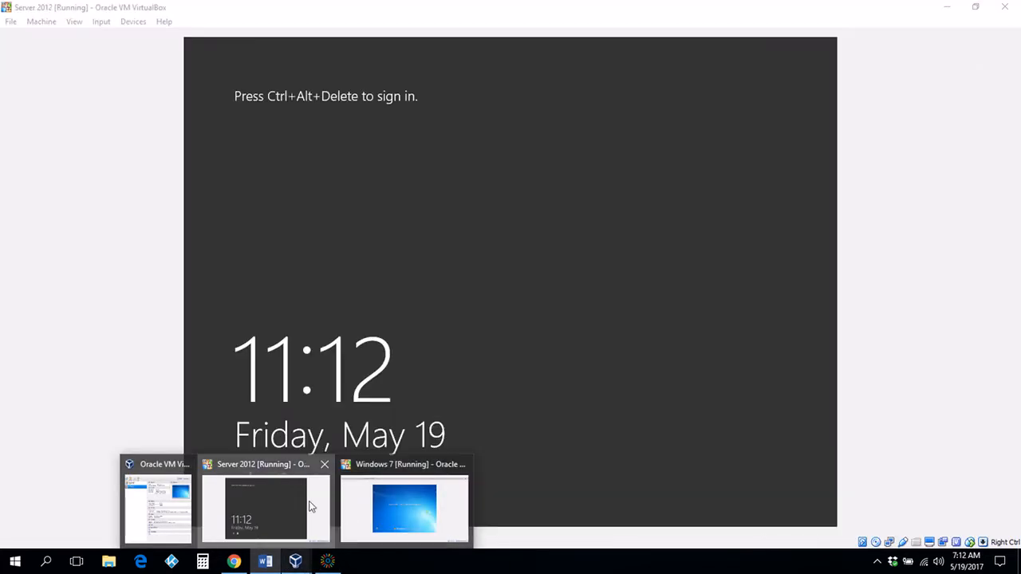
Step: Switch to the Server 2012 VM and send it Insert Ctrl-Alt-Del from Input > Keyboard
{"action": "left_click", "coordinate": [310, 506]}
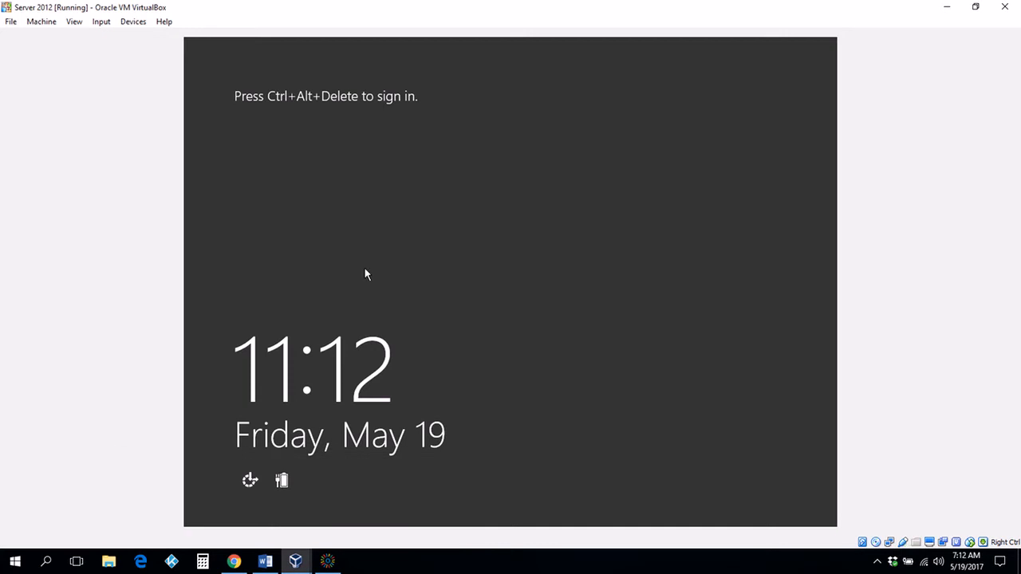
{"action": "left_click", "coordinate": [101, 22]}
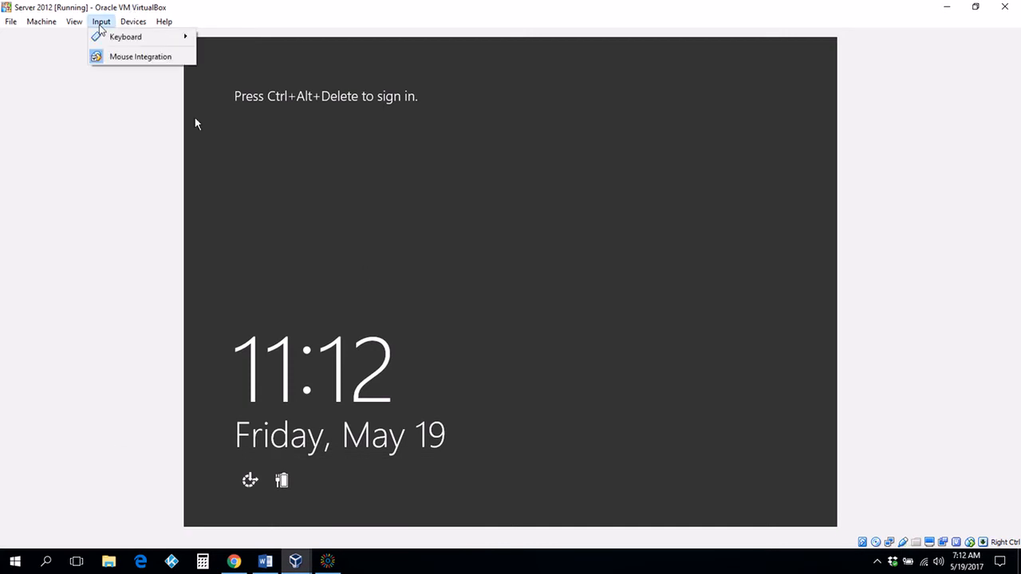
{"action": "mouse_move", "coordinate": [128, 28]}
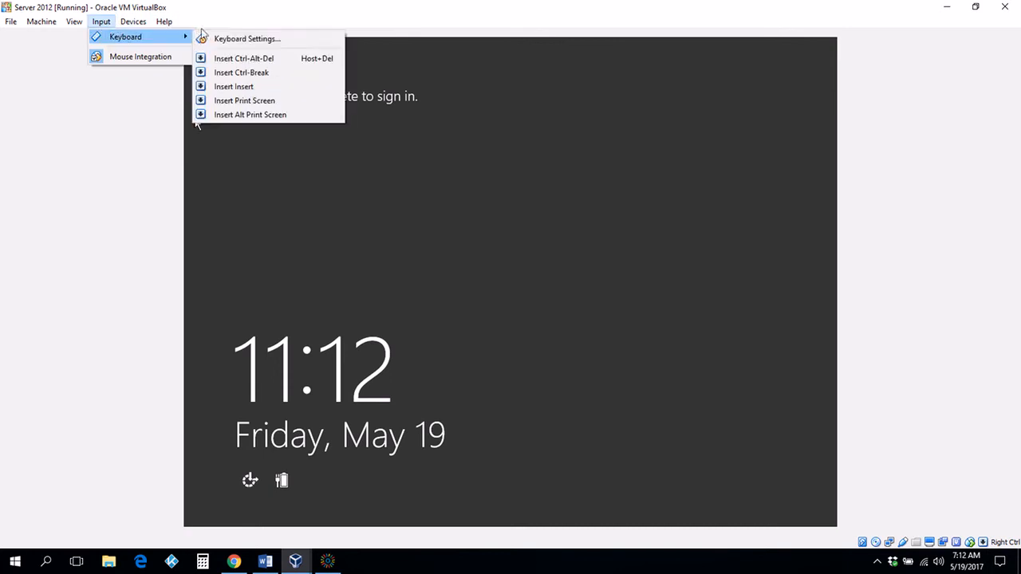
{"action": "left_click", "coordinate": [258, 60]}
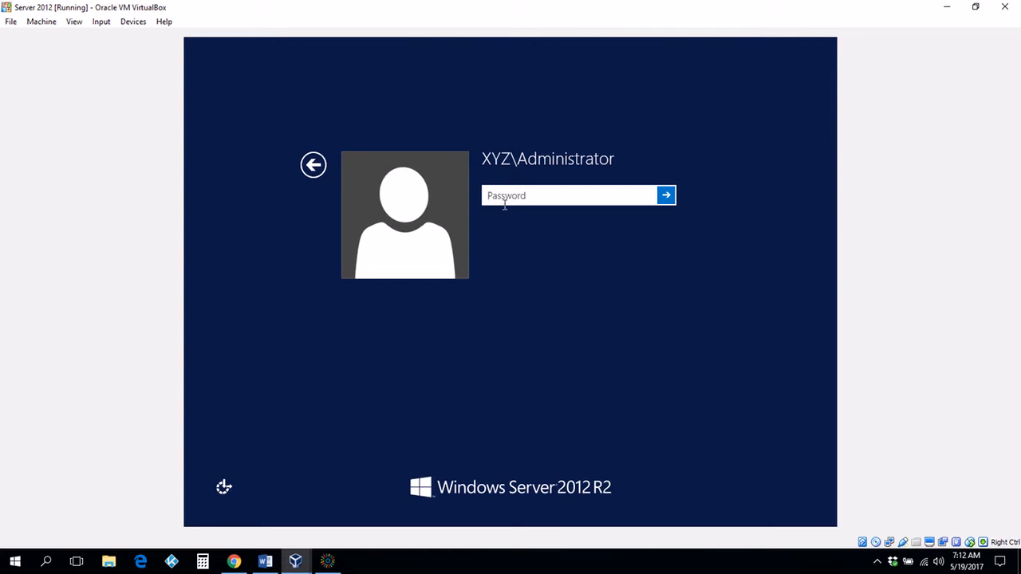
Step: Sign in with the administrator password and launch Add roles and features from the Dashboard
{"action": "type", "text": "P@ssw0rd"}
{"action": "key", "text": "Return"}
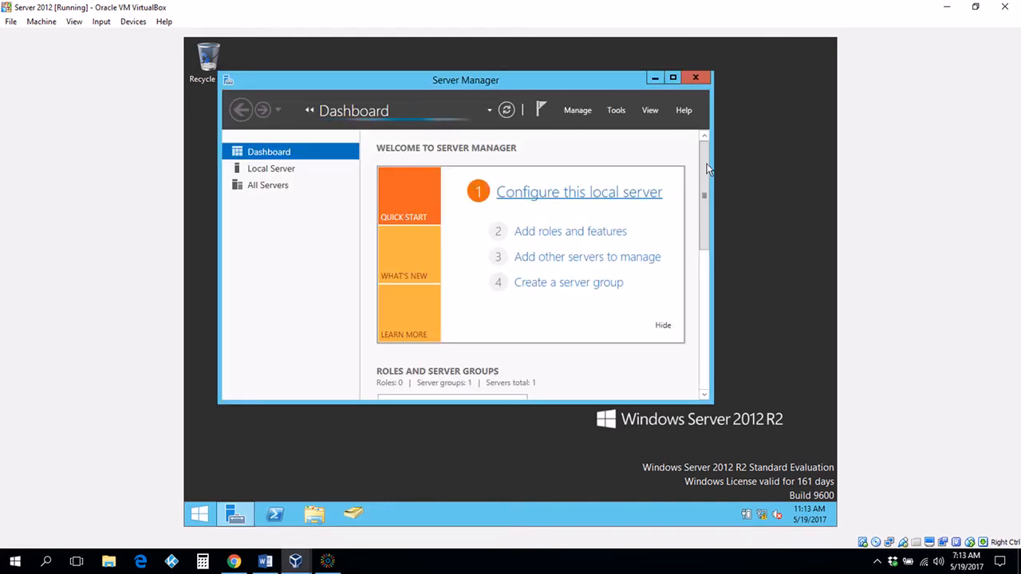
{"action": "left_click", "coordinate": [556, 239]}
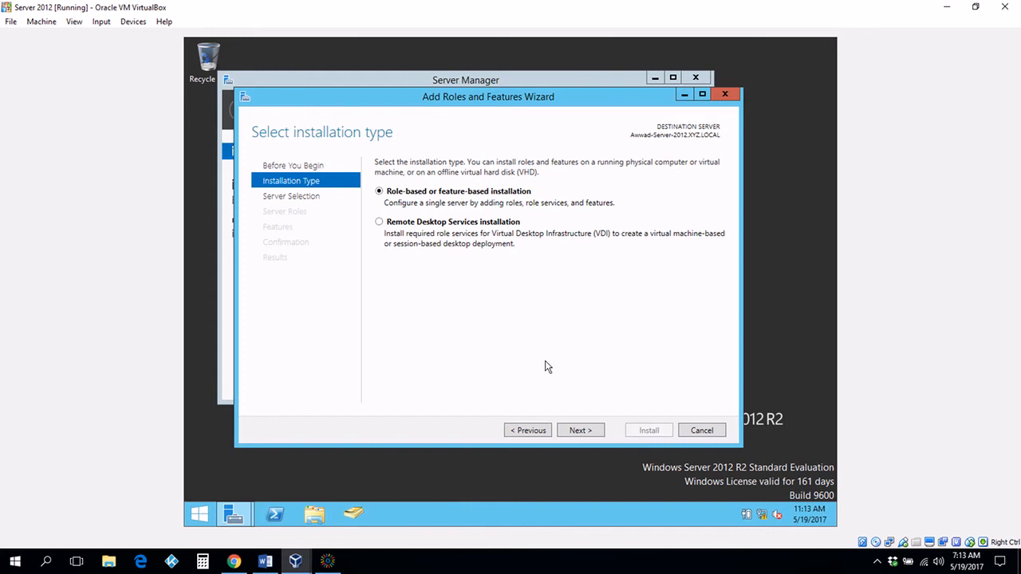
Step: Keep role-based installation and tick DHCP Server, accepting its required management tools
{"action": "left_click", "coordinate": [578, 432]}
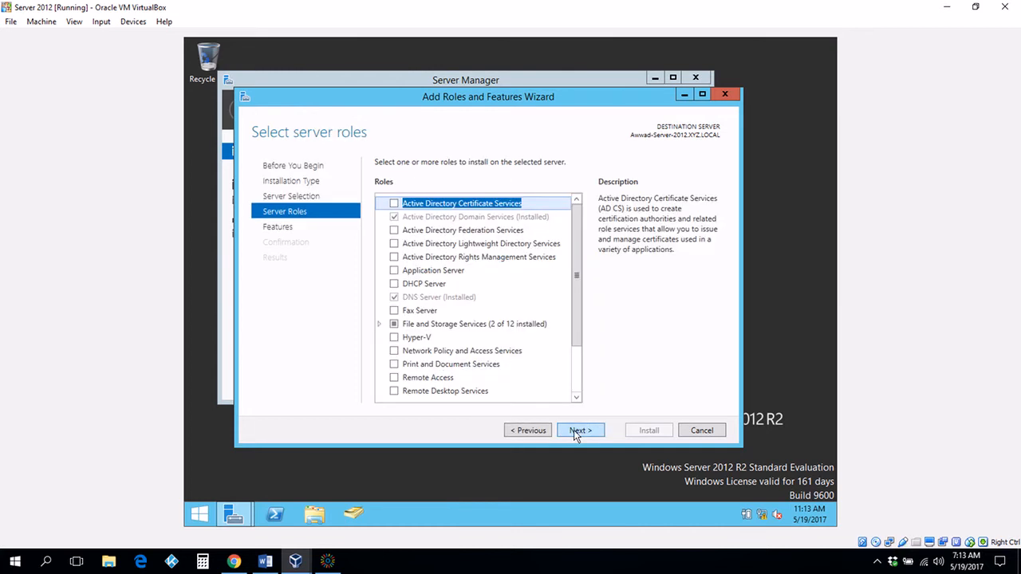
{"action": "left_click", "coordinate": [395, 285]}
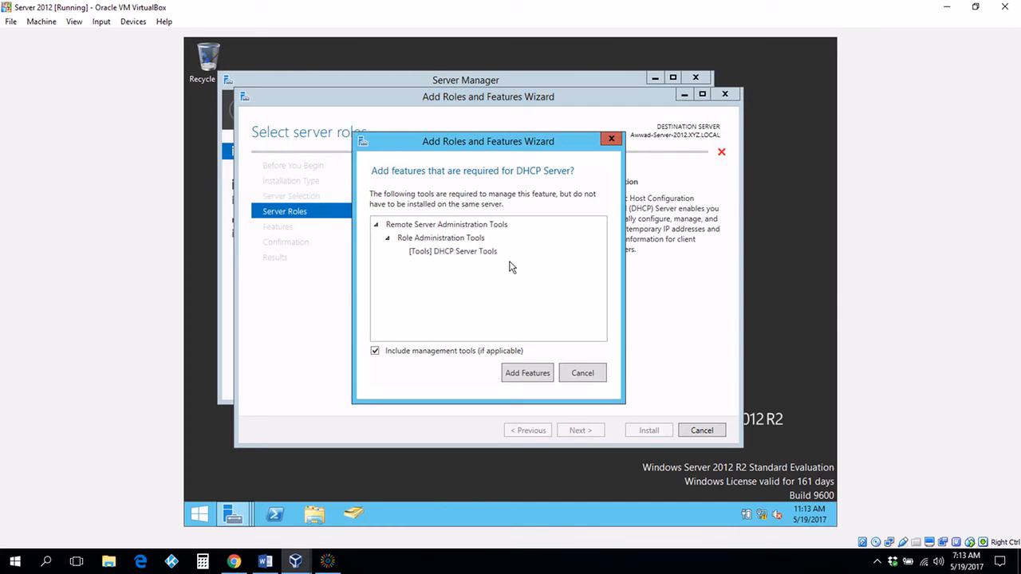
{"action": "left_click", "coordinate": [528, 373]}
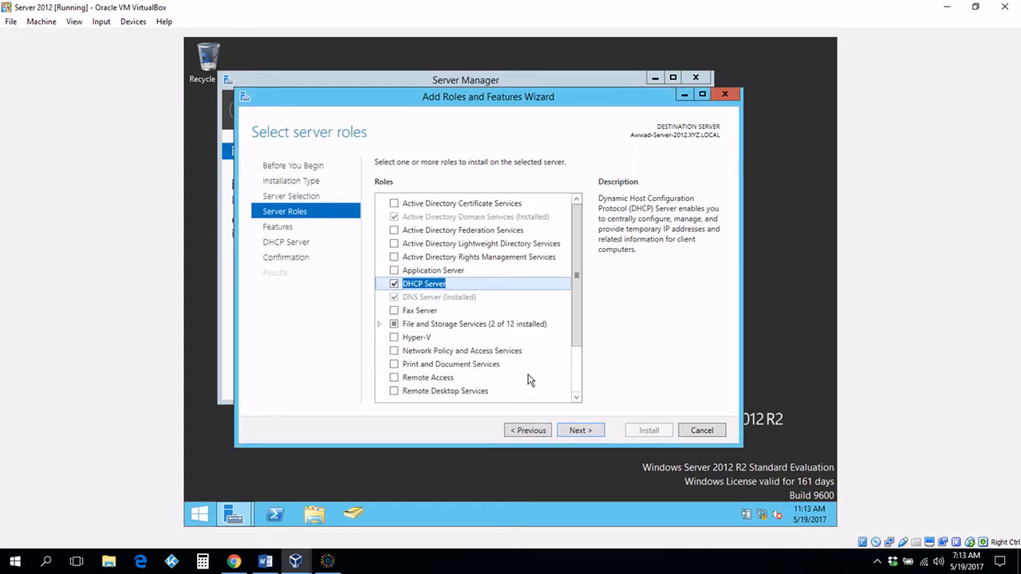
Step: Advance past the Features and DHCP Server pages, allow automatic restart, and start the installation
{"action": "left_click", "coordinate": [580, 431]}
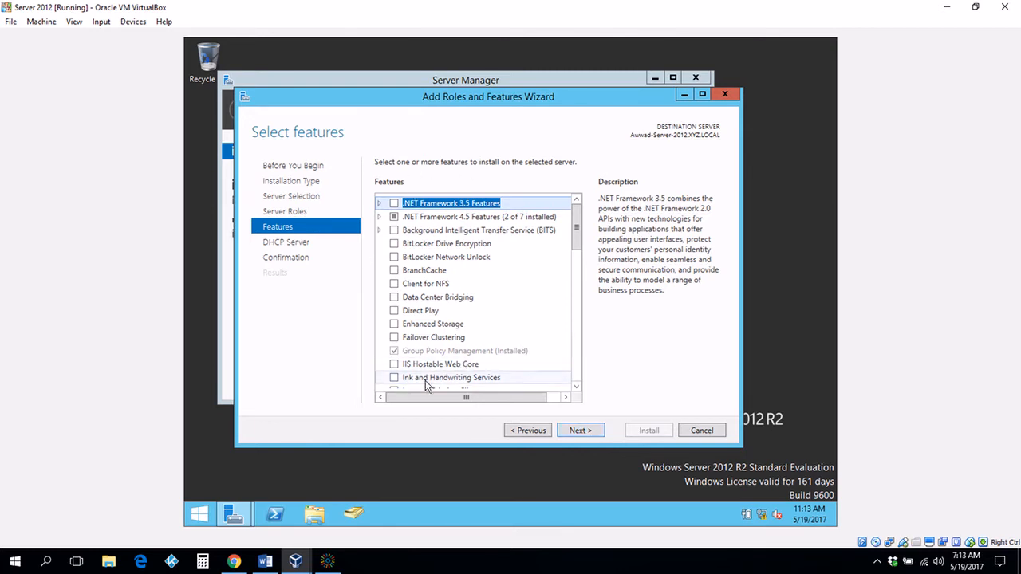
{"action": "left_click", "coordinate": [575, 433]}
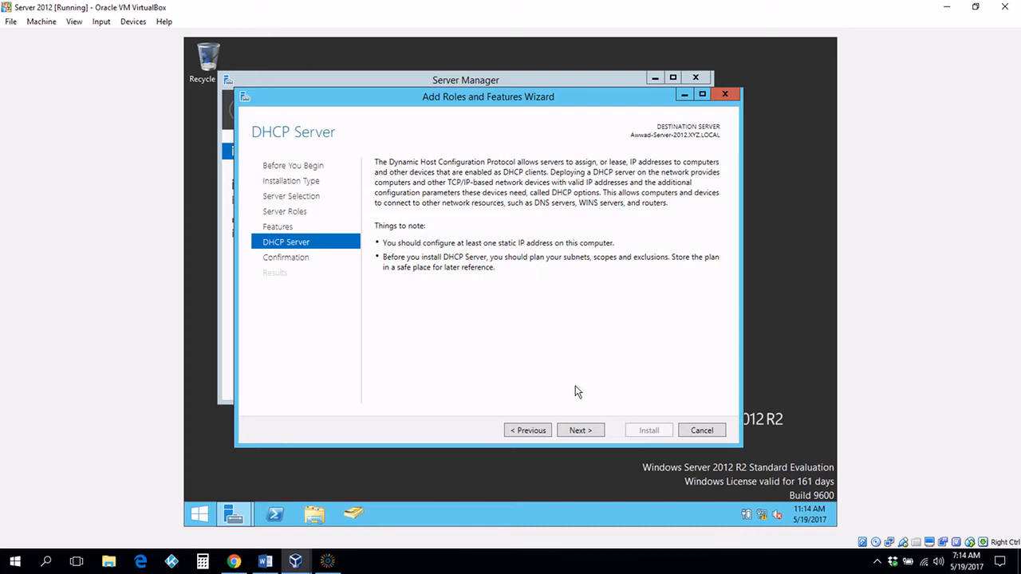
{"action": "left_click", "coordinate": [580, 431]}
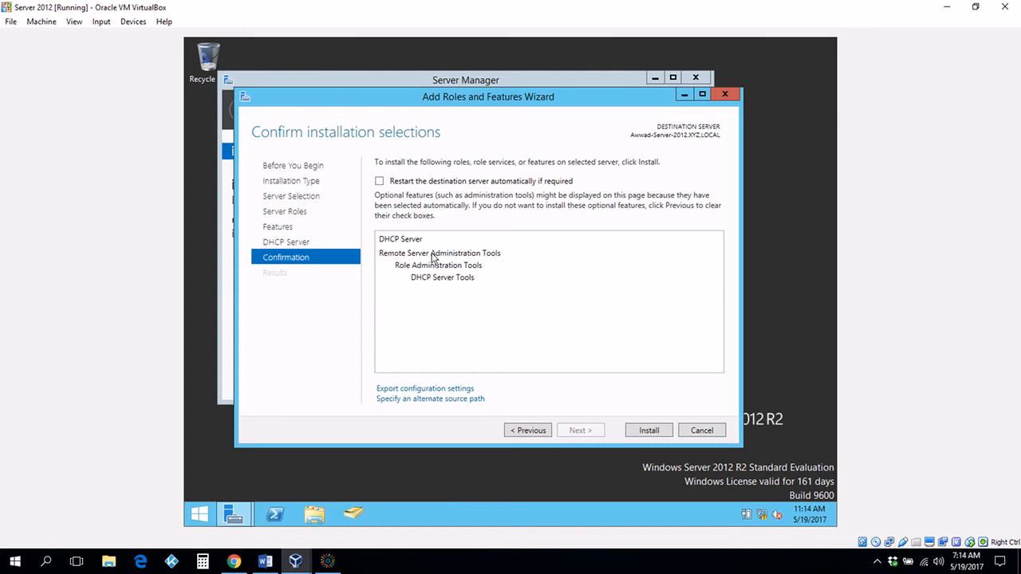
{"action": "left_click", "coordinate": [382, 181]}
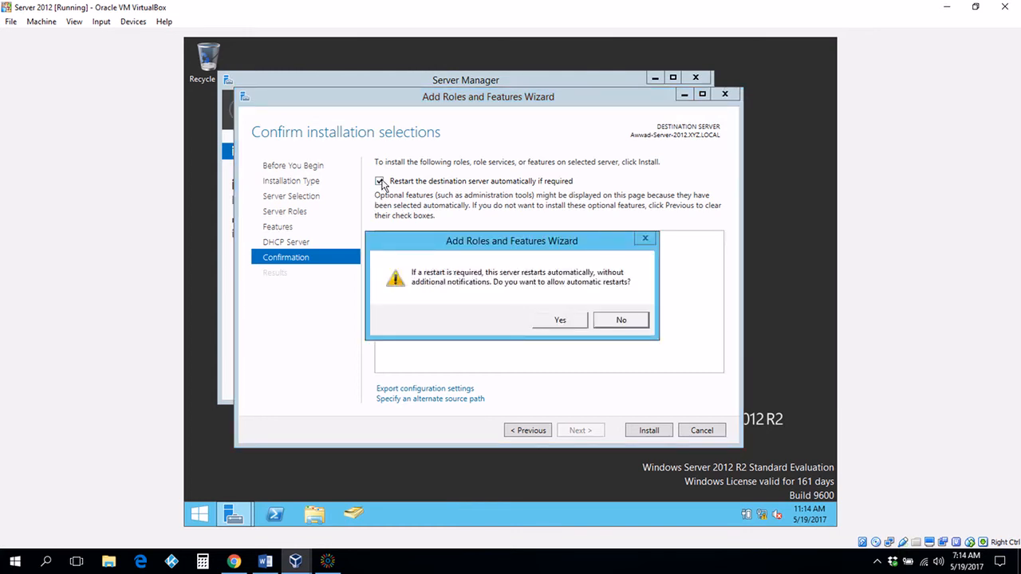
{"action": "left_click", "coordinate": [561, 321]}
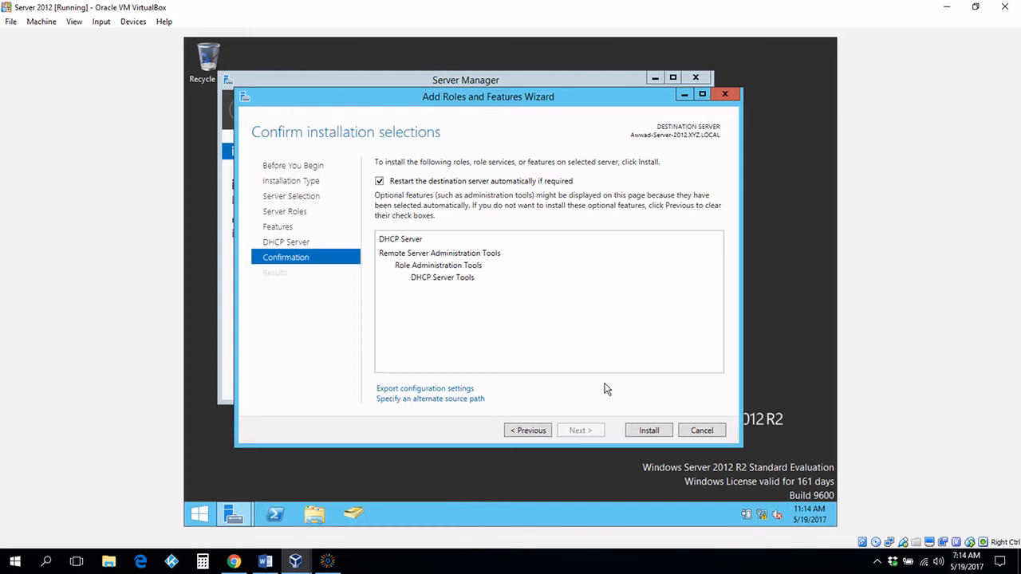
{"action": "left_click", "coordinate": [638, 431]}
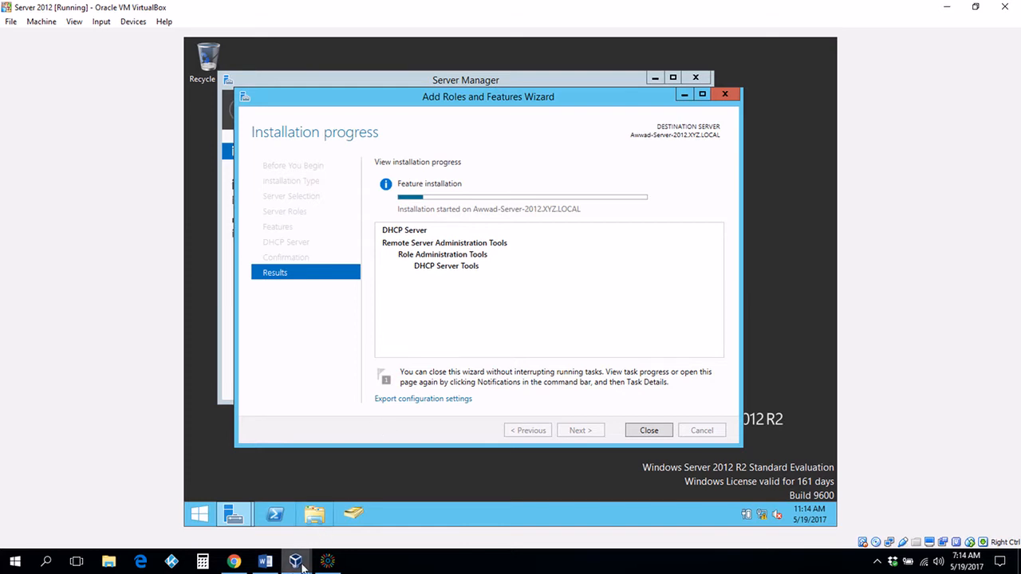
Step: Switch among VirtualBox windows, minimize the VirtualBox Manager, and list the open VM windows
{"action": "mouse_move", "coordinate": [302, 567]}
{"action": "left_click", "coordinate": [368, 539]}
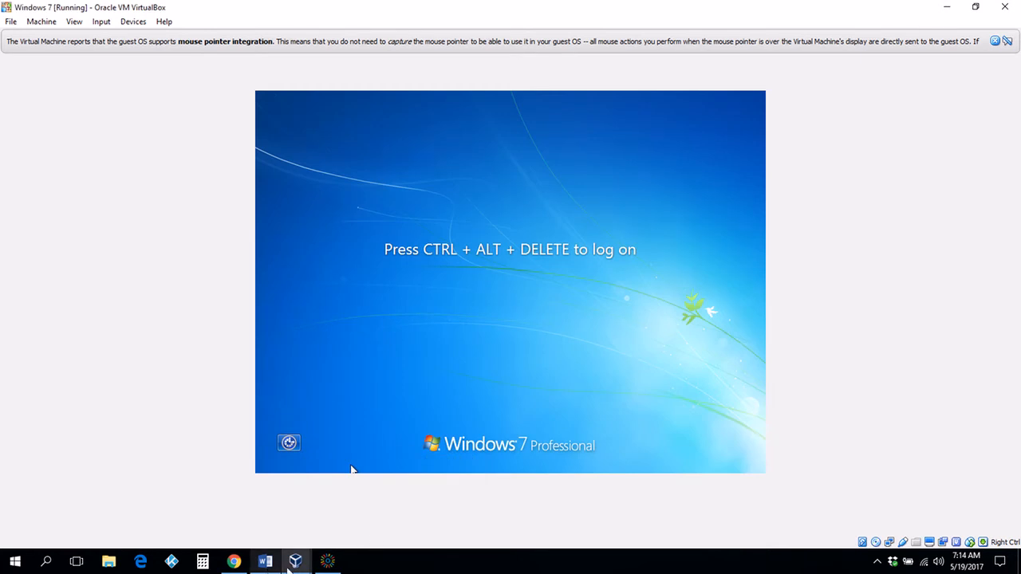
{"action": "mouse_move", "coordinate": [293, 565]}
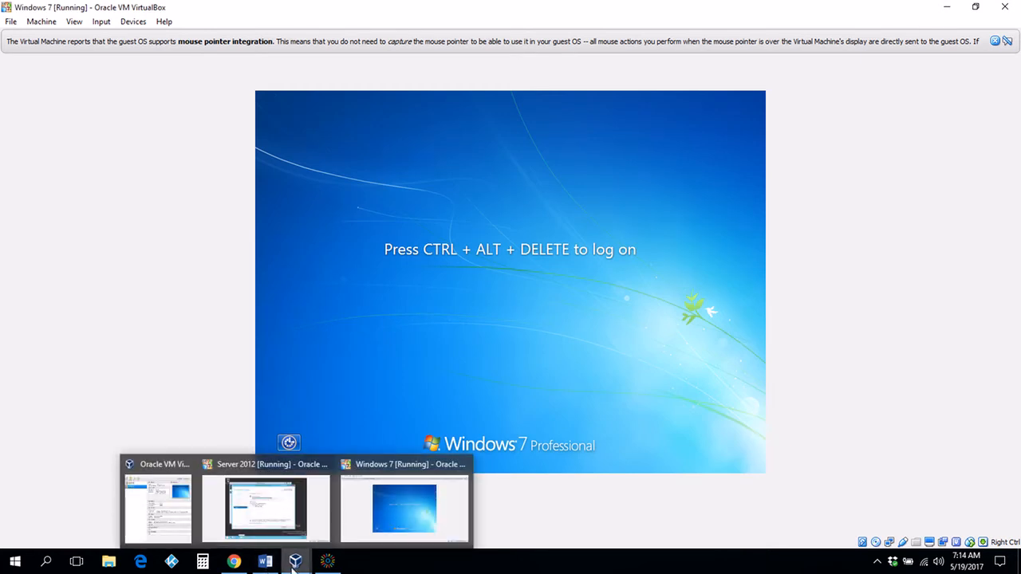
{"action": "left_click", "coordinate": [154, 536]}
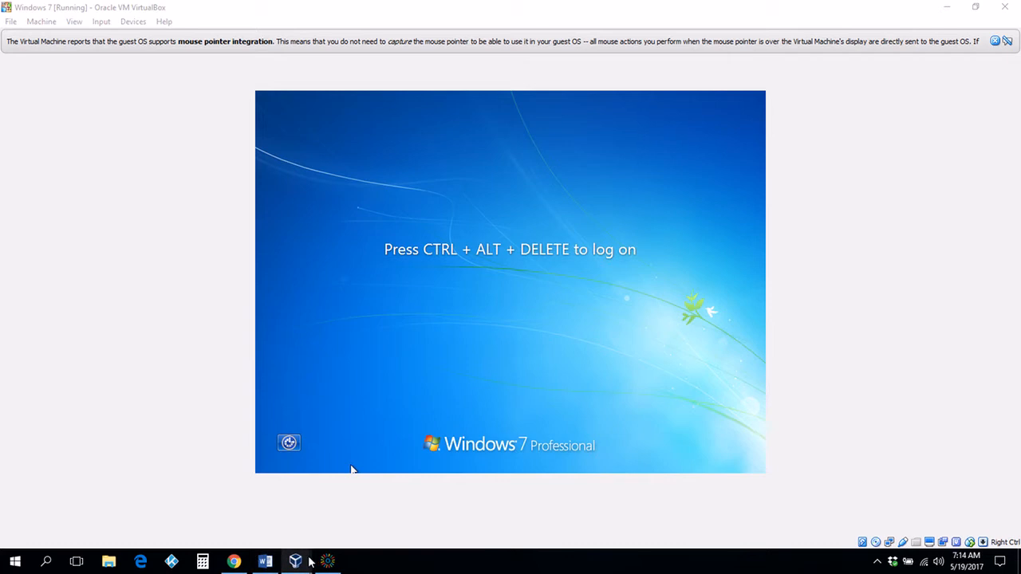
{"action": "mouse_move", "coordinate": [313, 562]}
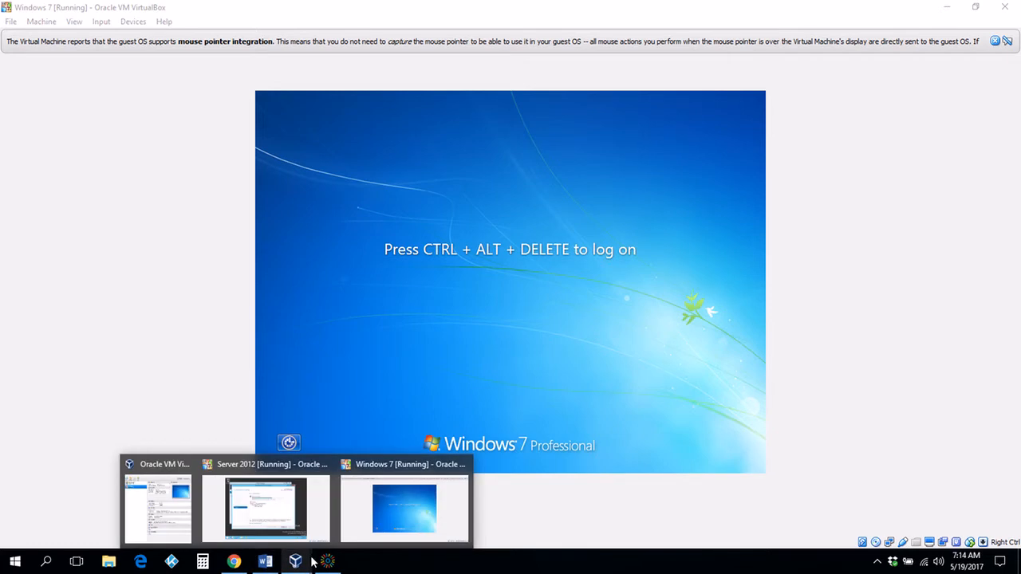
{"action": "left_click", "coordinate": [158, 509]}
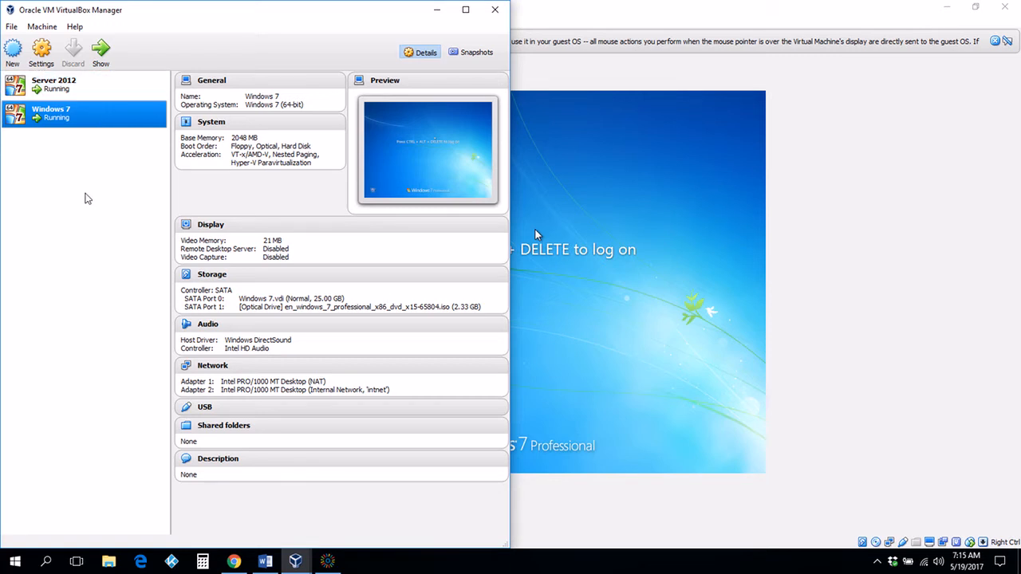
{"action": "left_click", "coordinate": [436, 9]}
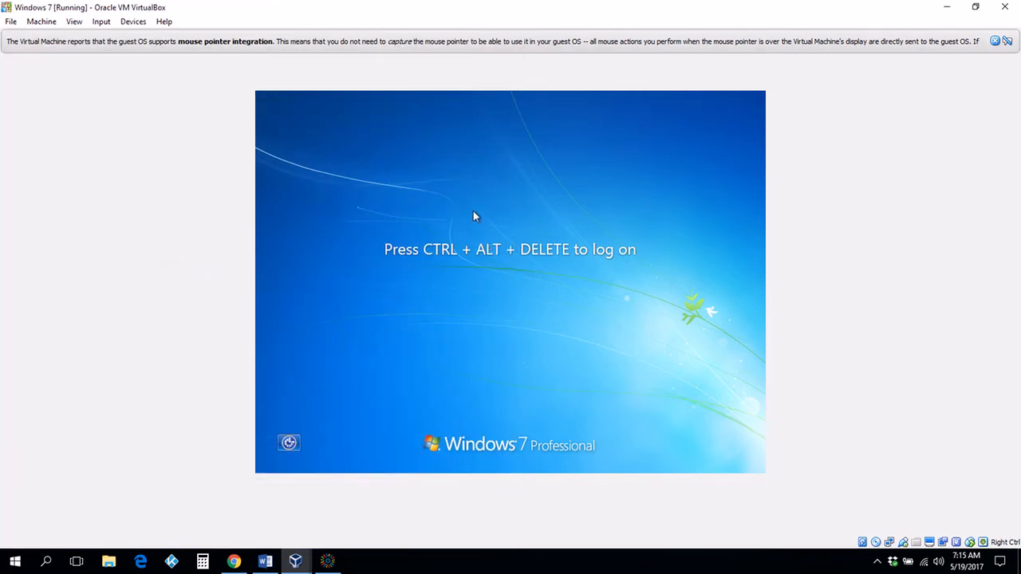
{"action": "left_click", "coordinate": [295, 563]}
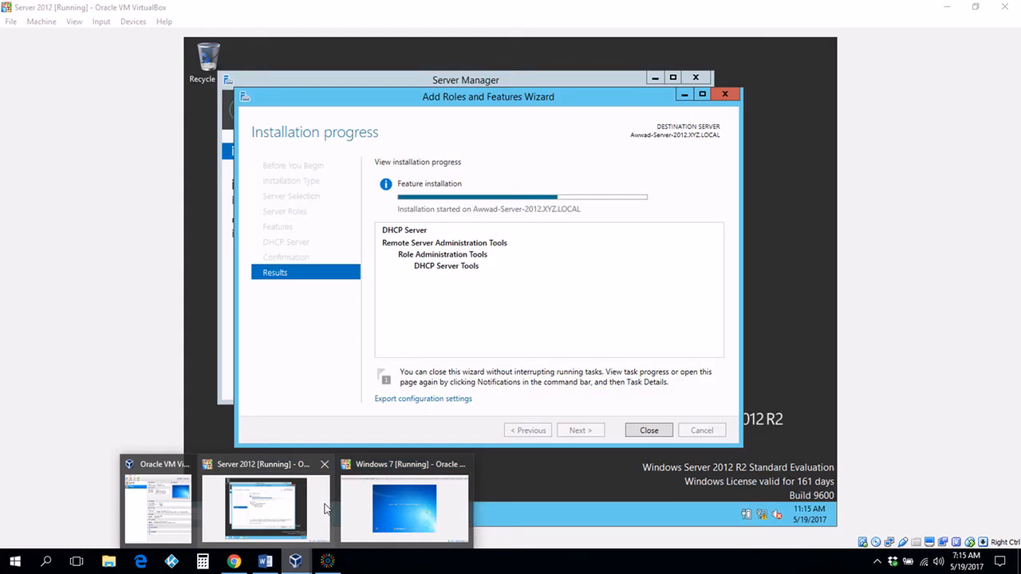
Step: Switch to Server 2012 and, once installation succeeds, follow the 'Complete DHCP configuration' link
{"action": "left_click", "coordinate": [326, 509]}
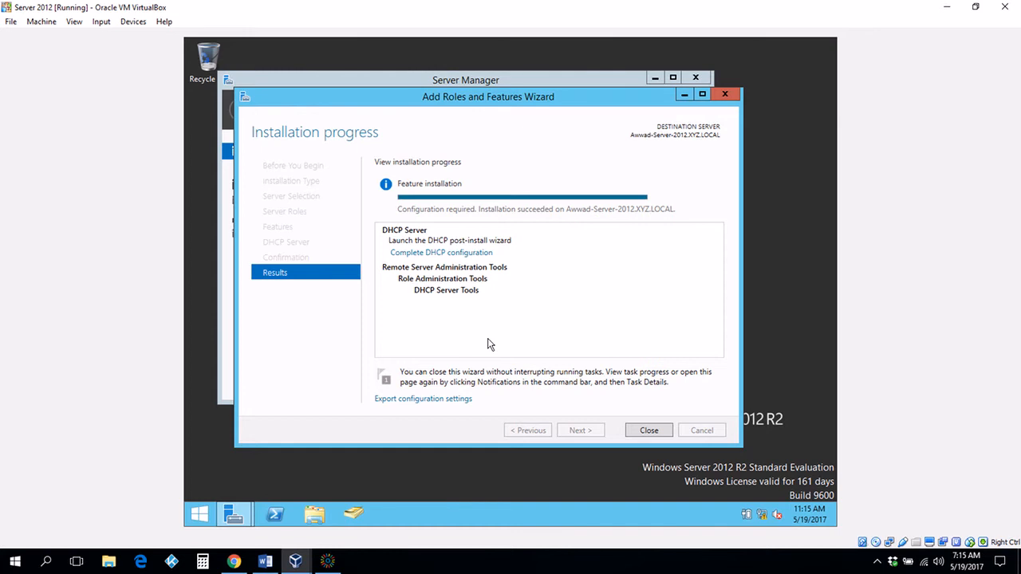
{"action": "left_click", "coordinate": [460, 253]}
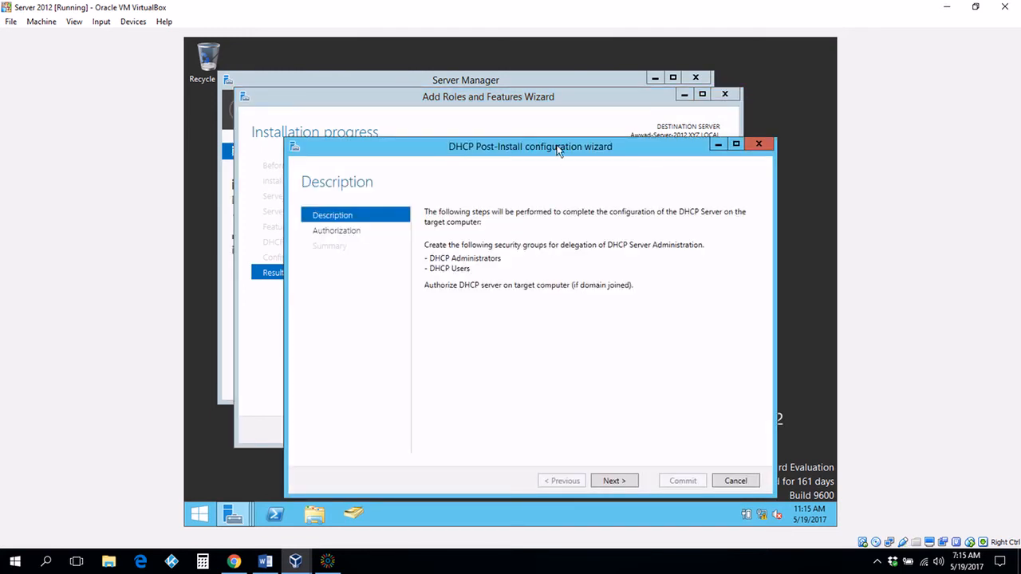
Step: Commit DHCP authorization with the administrator's own credentials, then close the summary and Add Roles wizard
{"action": "left_click_drag", "start_coordinate": [559, 150], "coordinate": [542, 111]}
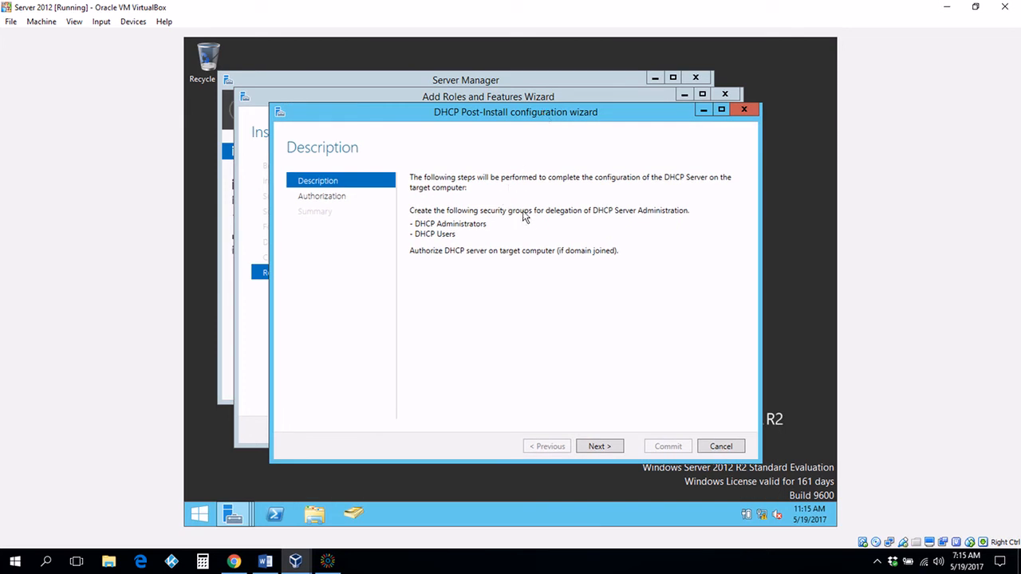
{"action": "left_click", "coordinate": [593, 447]}
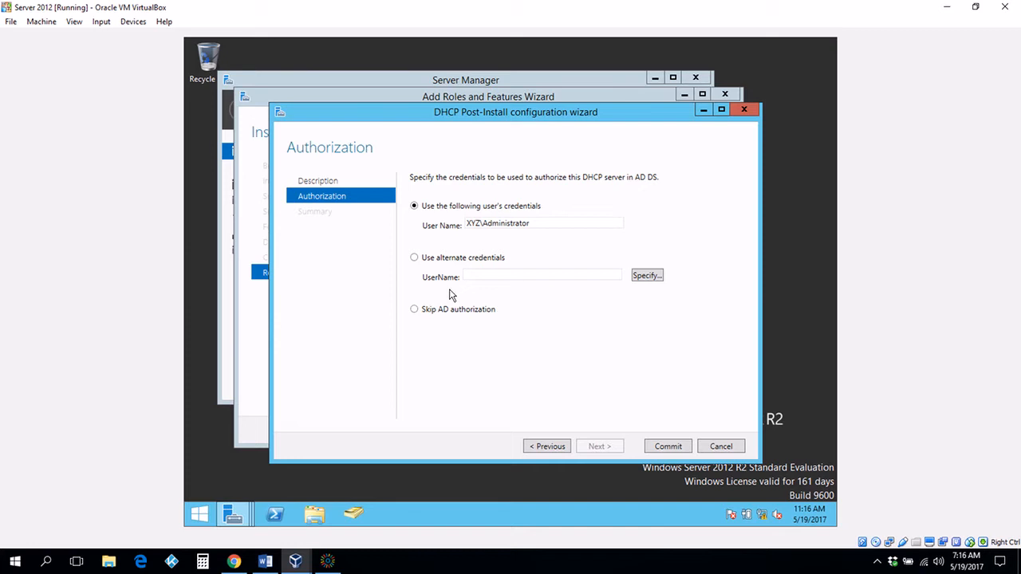
{"action": "left_click", "coordinate": [414, 259]}
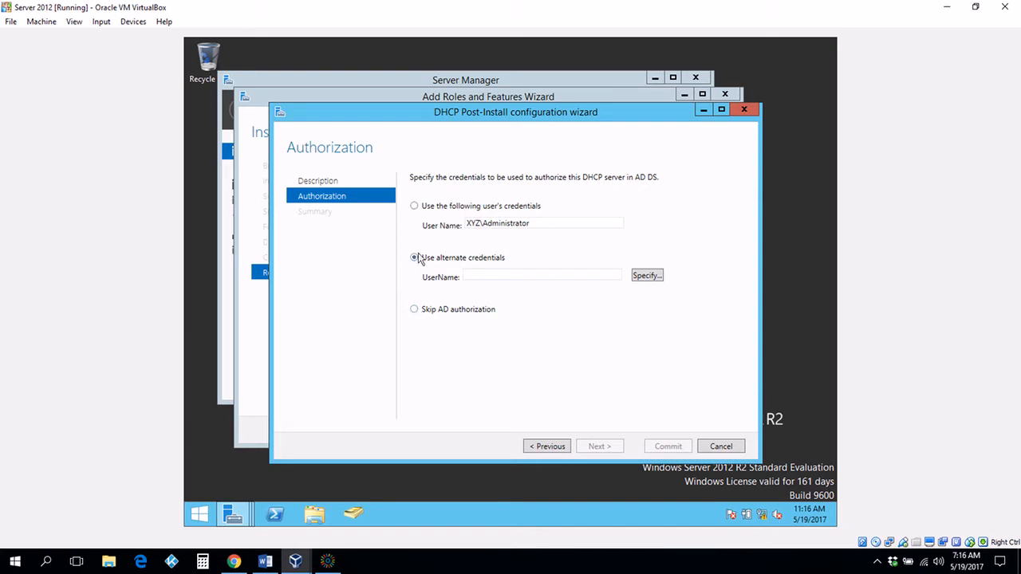
{"action": "left_click", "coordinate": [416, 209]}
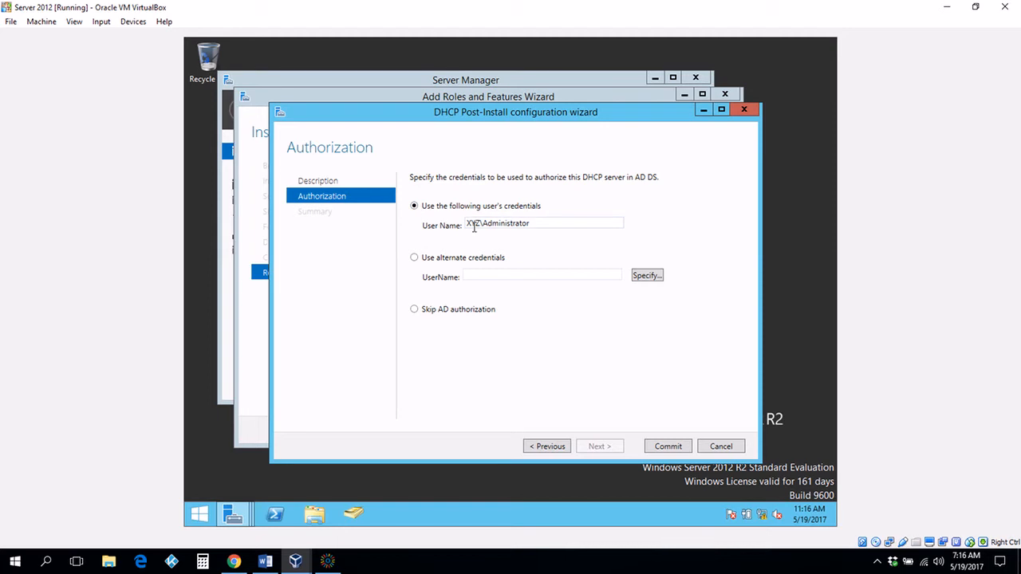
{"action": "left_click", "coordinate": [669, 447]}
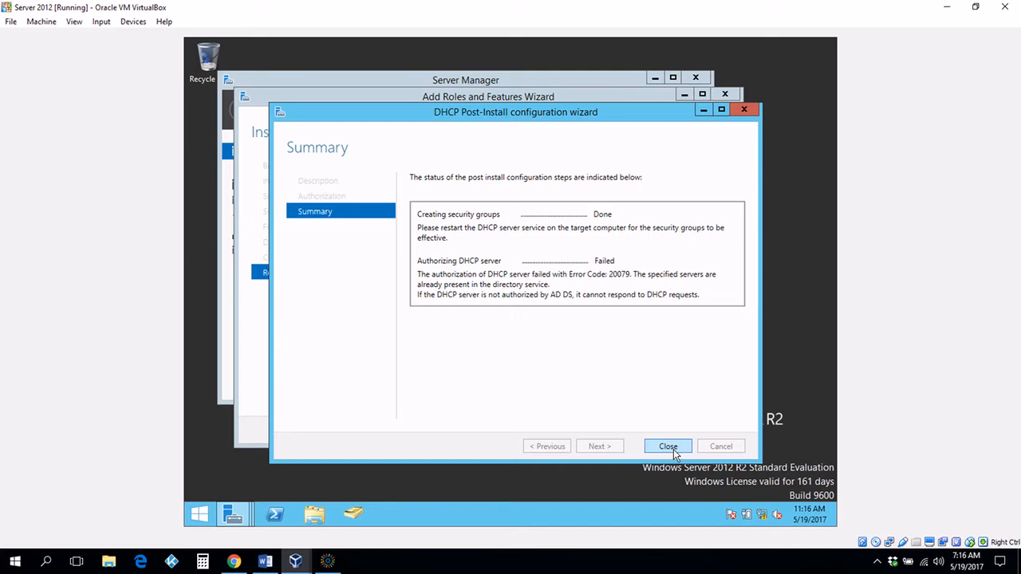
{"action": "left_click", "coordinate": [668, 447]}
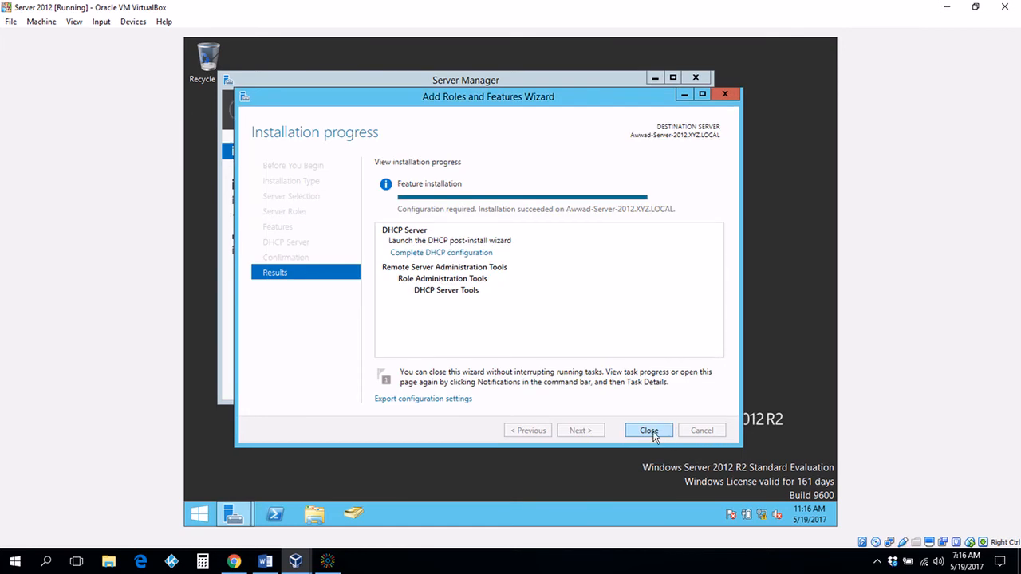
{"action": "left_click", "coordinate": [650, 431]}
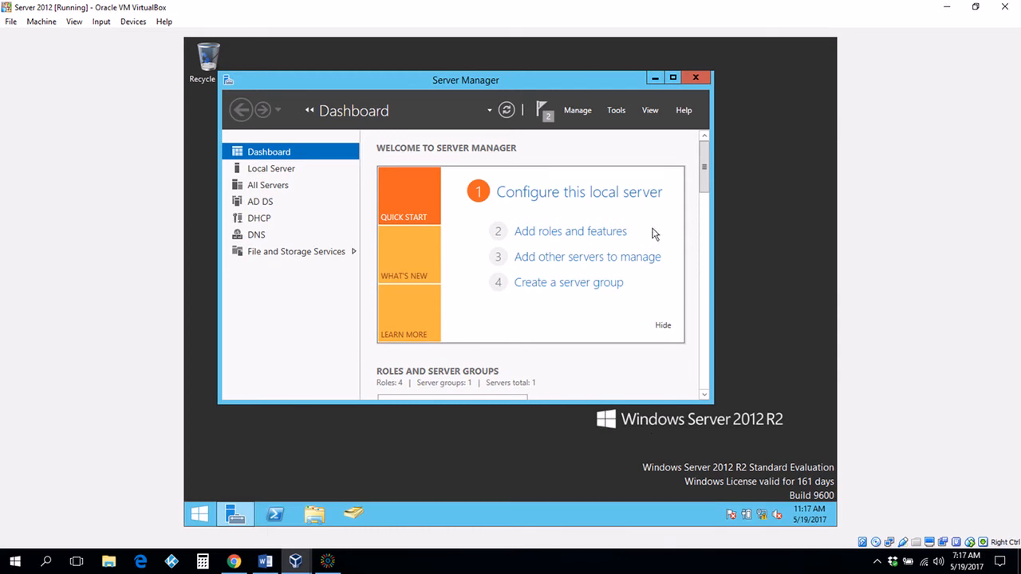
Step: Launch the DHCP management console from Server Manager's Tools menu
{"action": "left_click", "coordinate": [616, 110]}
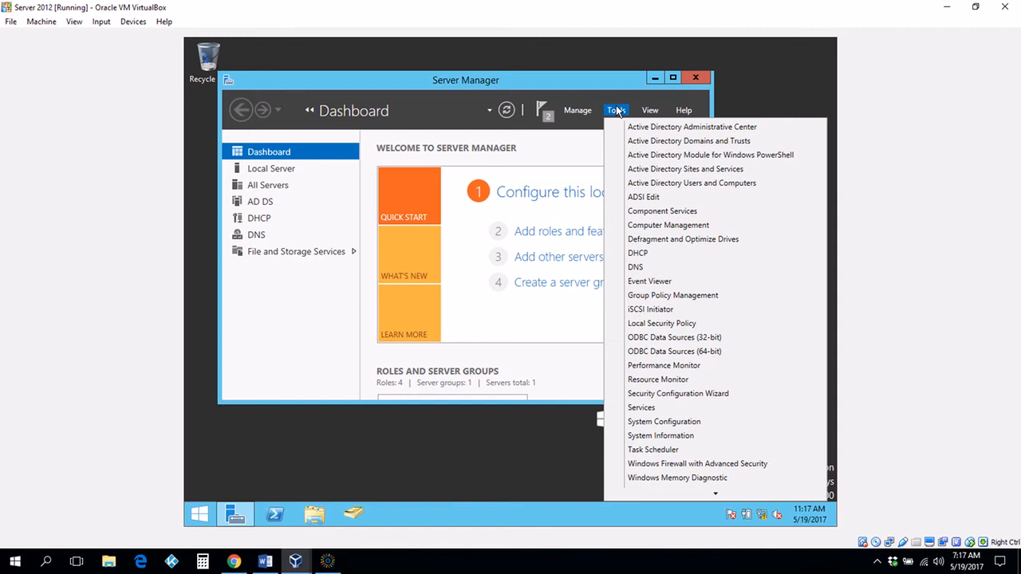
{"action": "left_click", "coordinate": [642, 253]}
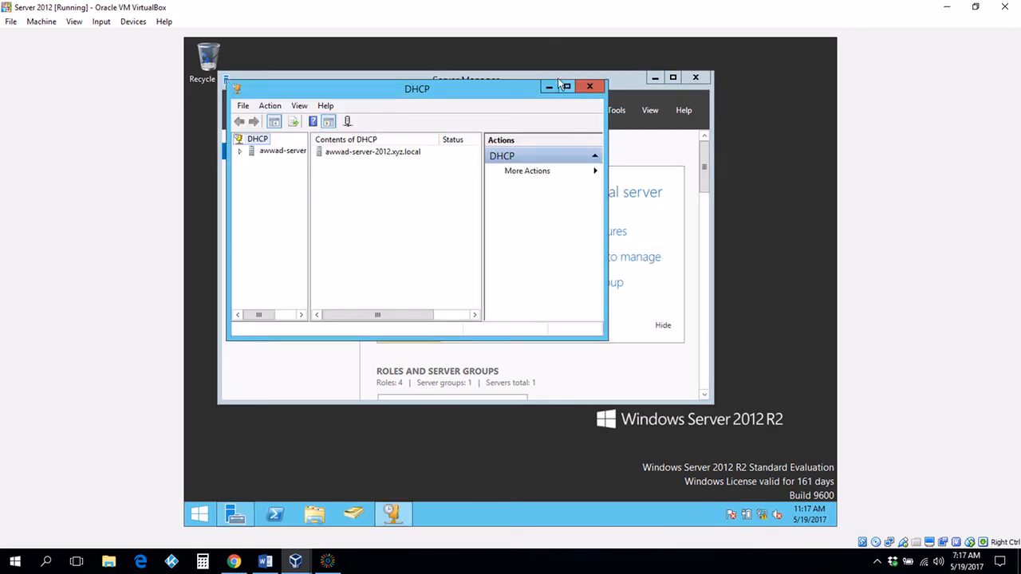
Step: Maximize the DHCP console and expand the server and IPv4 to reveal scope 192.168.10.0
{"action": "left_click", "coordinate": [568, 86]}
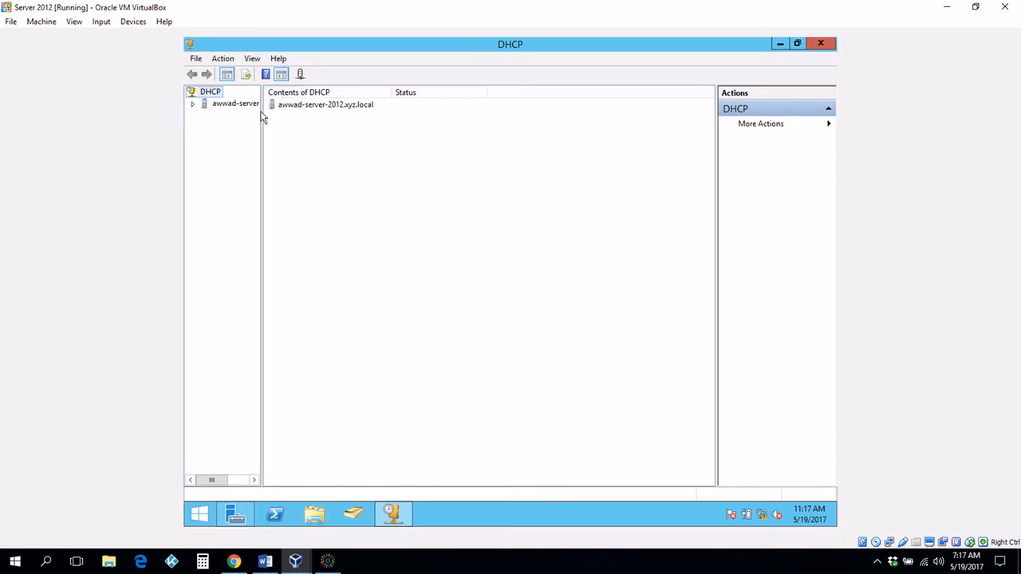
{"action": "left_click_drag", "start_coordinate": [262, 115], "coordinate": [313, 130]}
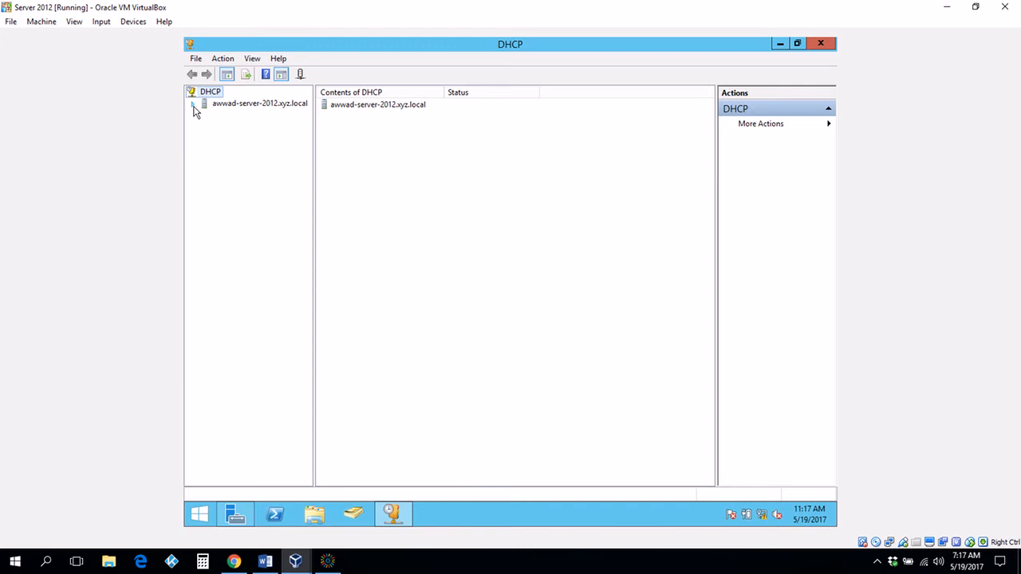
{"action": "left_click", "coordinate": [193, 104]}
{"action": "left_click", "coordinate": [205, 116]}
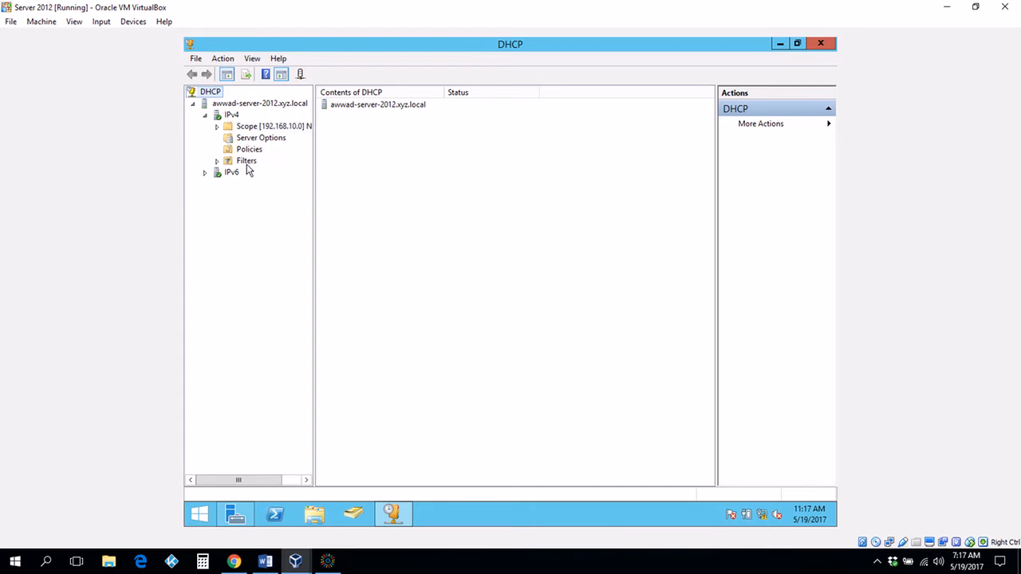
{"action": "double_click", "coordinate": [251, 128]}
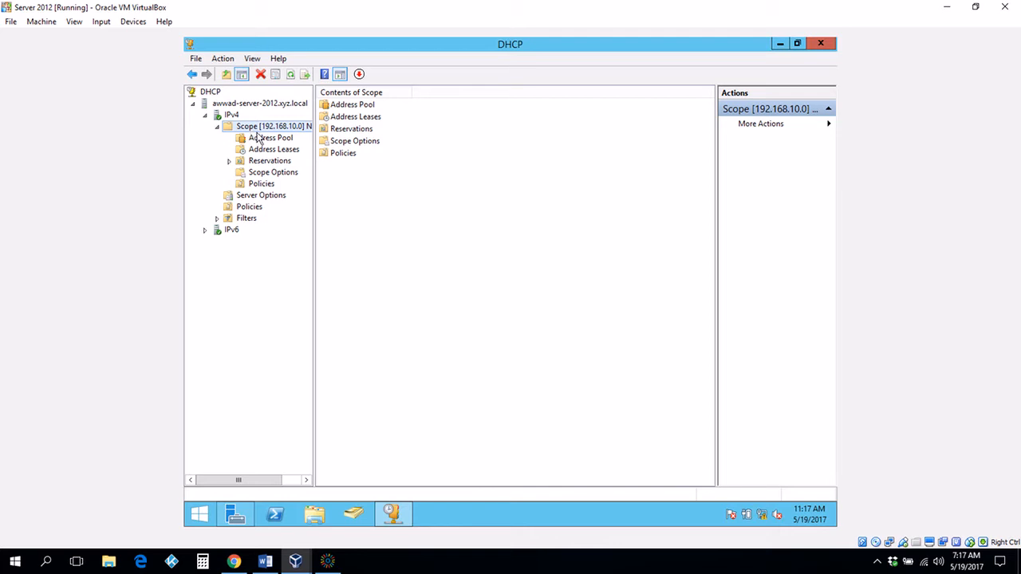
{"action": "left_click", "coordinate": [216, 128]}
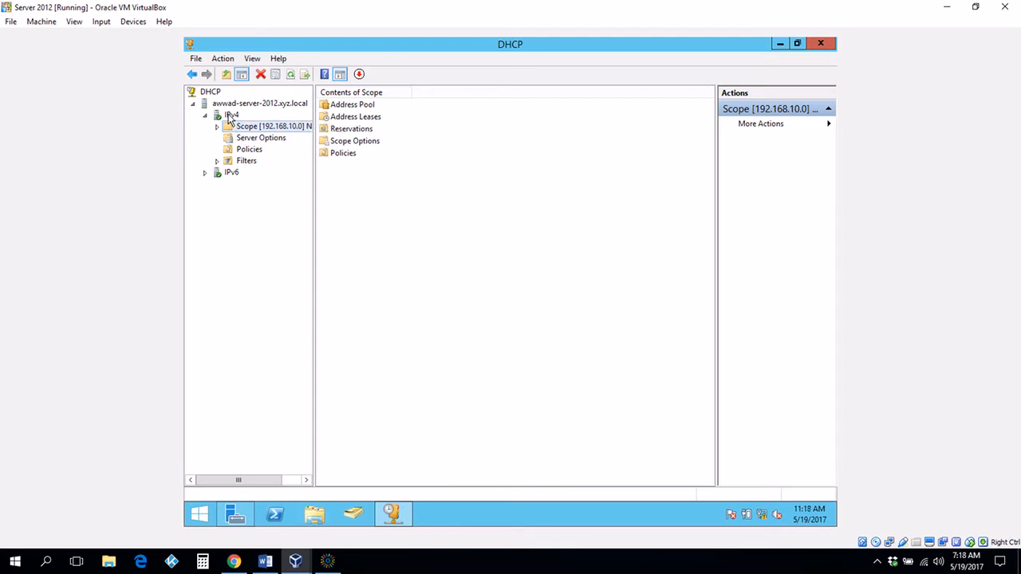
{"action": "right_click", "coordinate": [229, 117]}
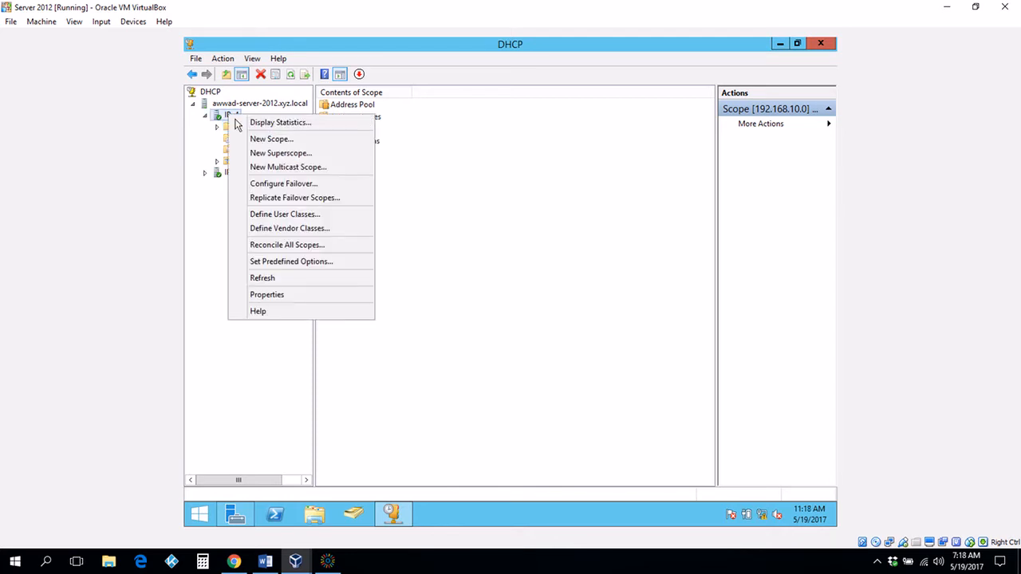
Step: Start a new IPv4 scope named NETW230 with description DHCP
{"action": "left_click", "coordinate": [252, 141]}
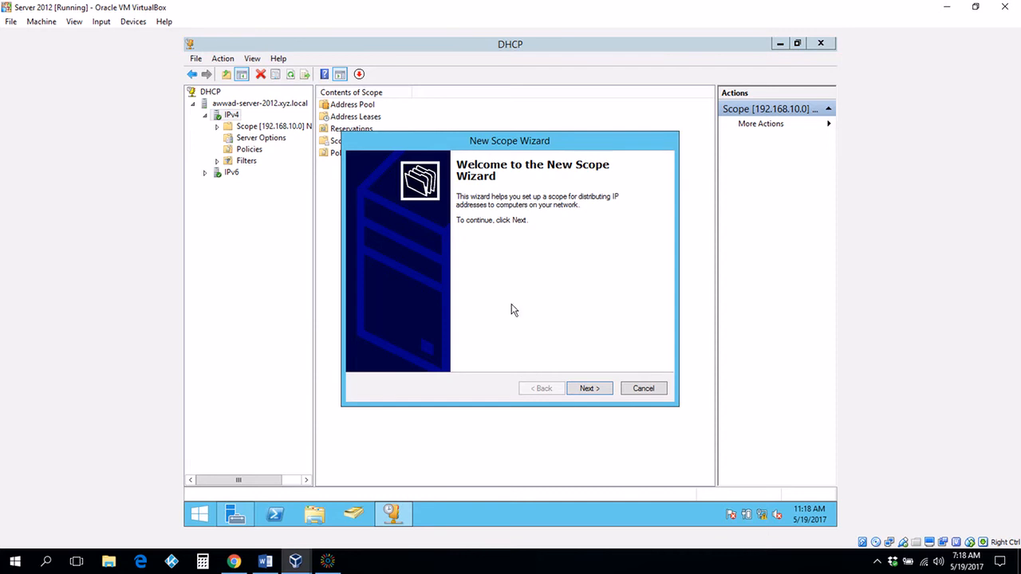
{"action": "left_click", "coordinate": [586, 389]}
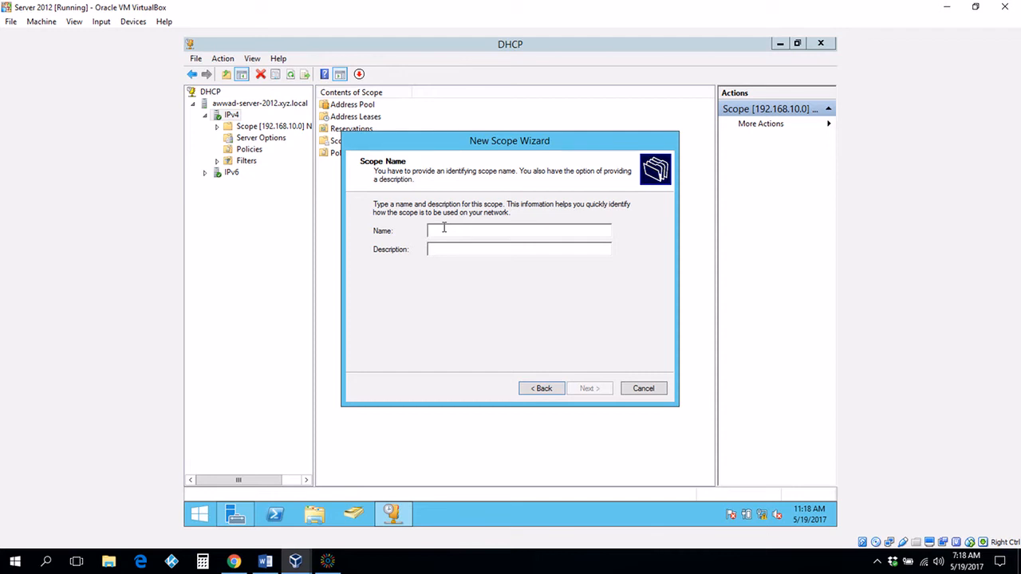
{"action": "type", "text": "NETW"}
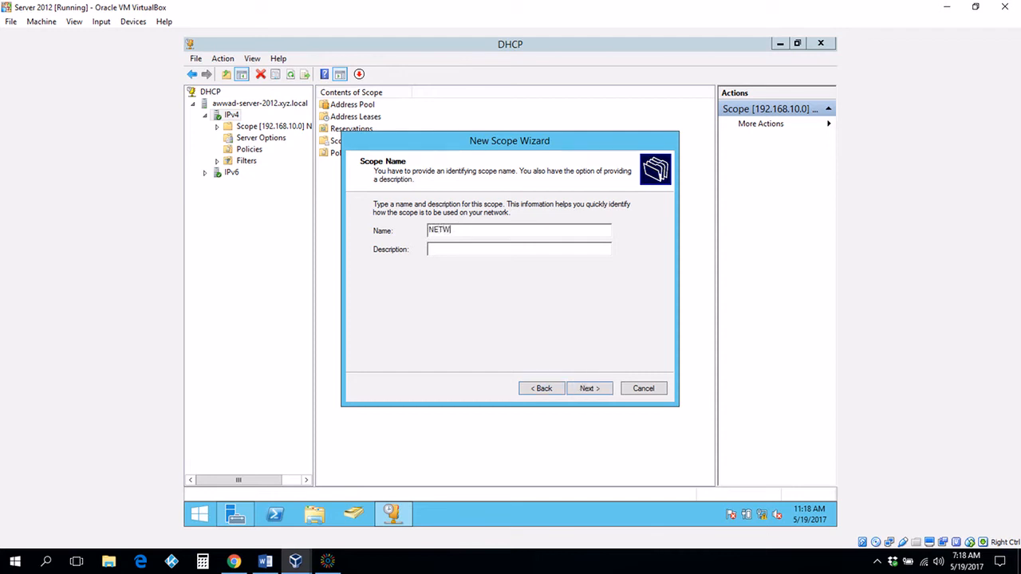
{"action": "type", "text": "230"}
{"action": "left_click", "coordinate": [437, 245]}
{"action": "type", "text": "DHCP"}
{"action": "left_click", "coordinate": [588, 389]}
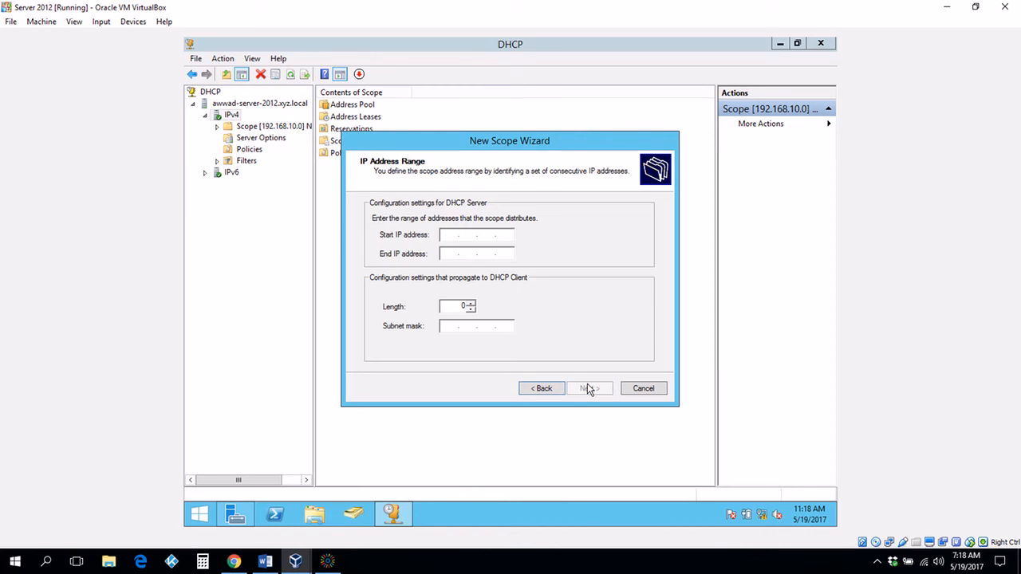
Step: Submit the range 192.168.10.4–192.168.10.254, which conflicts with the existing scope
{"action": "type", "text": "192.168.10.4"}
{"action": "key", "text": "Tab"}
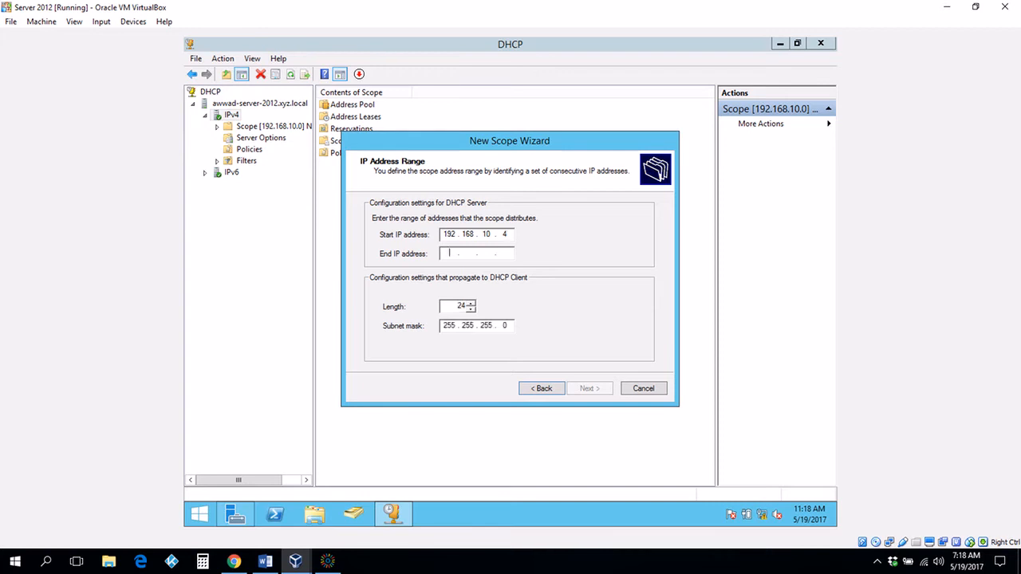
{"action": "type", "text": "192.168."}
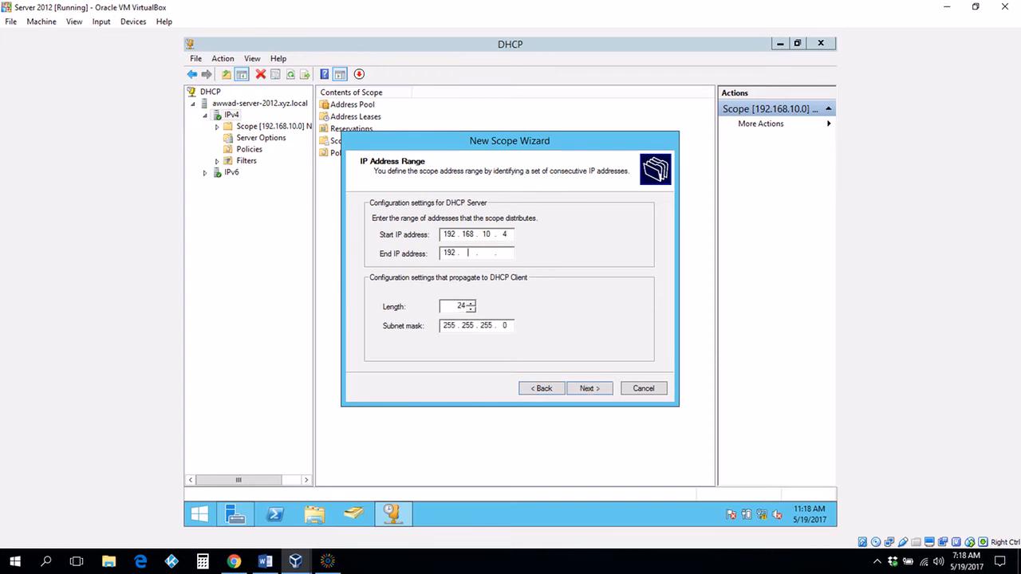
{"action": "type", "text": "10.254"}
{"action": "mouse_move", "coordinate": [834, 39]}
{"action": "left_click", "coordinate": [587, 390]}
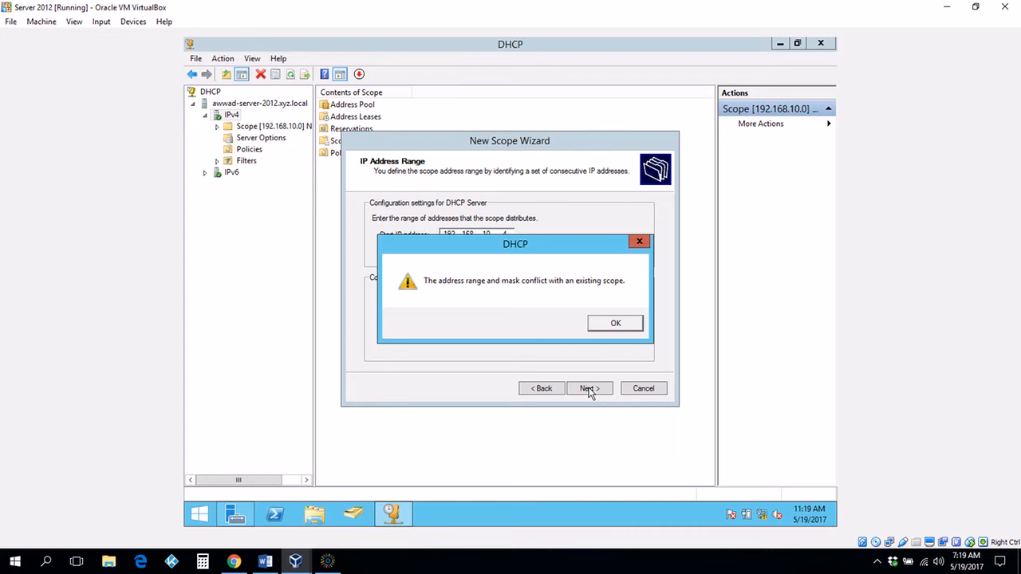
Step: Retry the range with a /25 prefix and dismiss the repeated conflict warning
{"action": "left_click", "coordinate": [614, 327]}
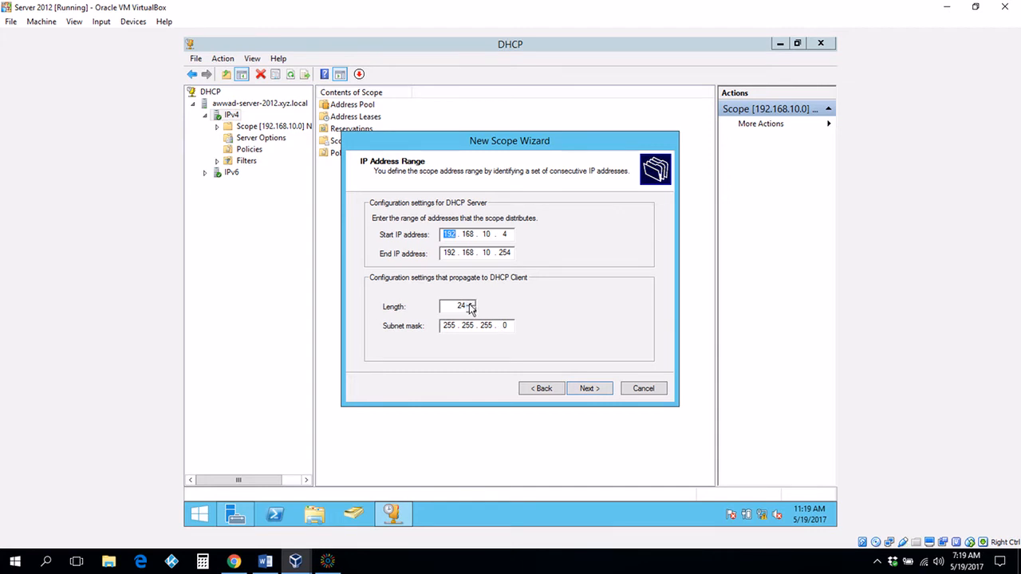
{"action": "left_click", "coordinate": [468, 304]}
{"action": "left_click", "coordinate": [600, 390]}
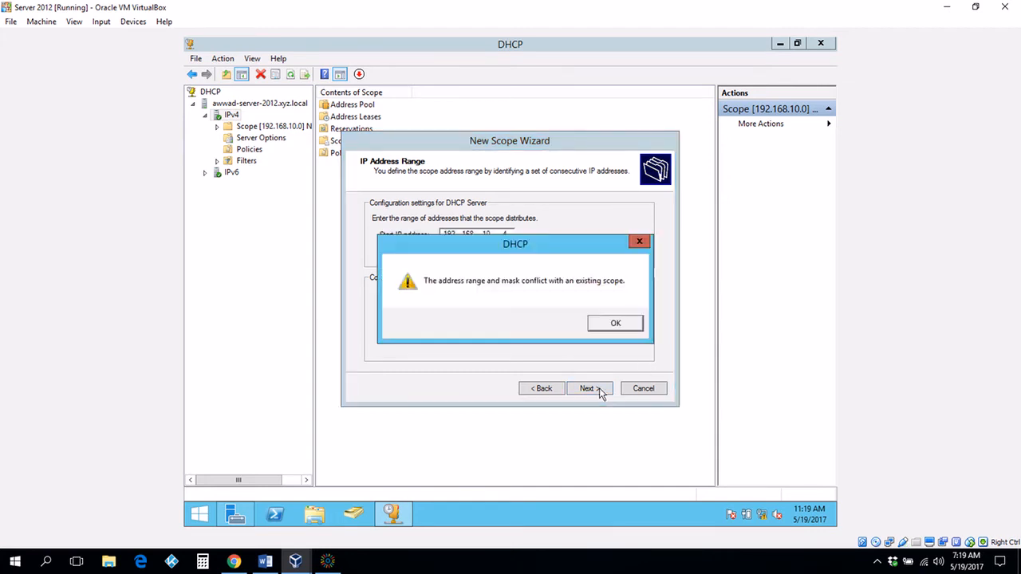
{"action": "left_click", "coordinate": [611, 323]}
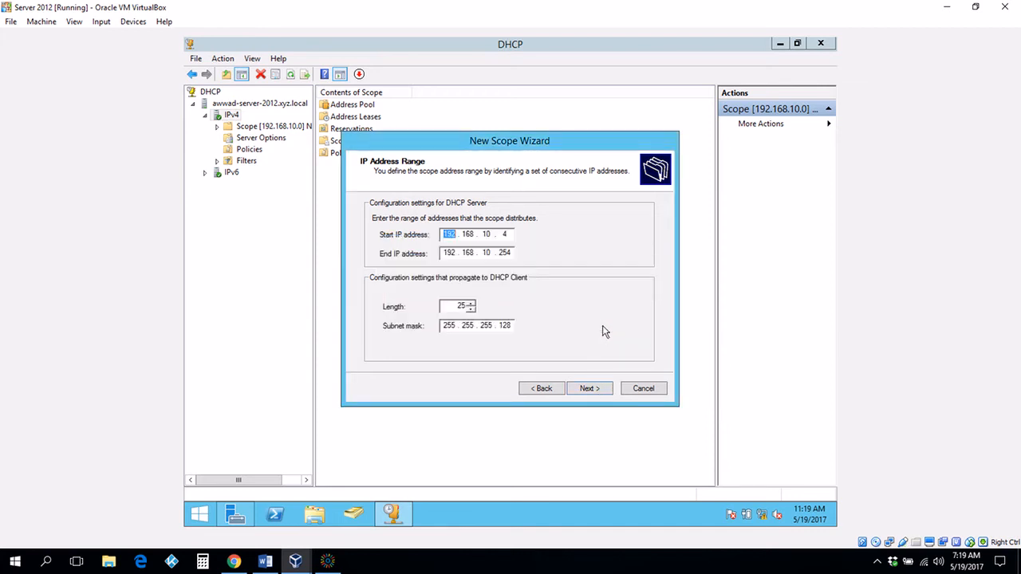
Step: Change the range to 192.168.11.4–192.168.11.254 and submit it
{"action": "left_click", "coordinate": [491, 232]}
{"action": "key", "text": "BackSpace"}
{"action": "type", "text": "1"}
{"action": "left_click", "coordinate": [490, 252]}
{"action": "key", "text": "BackSpace"}
{"action": "type", "text": "1"}
{"action": "left_click", "coordinate": [590, 388]}
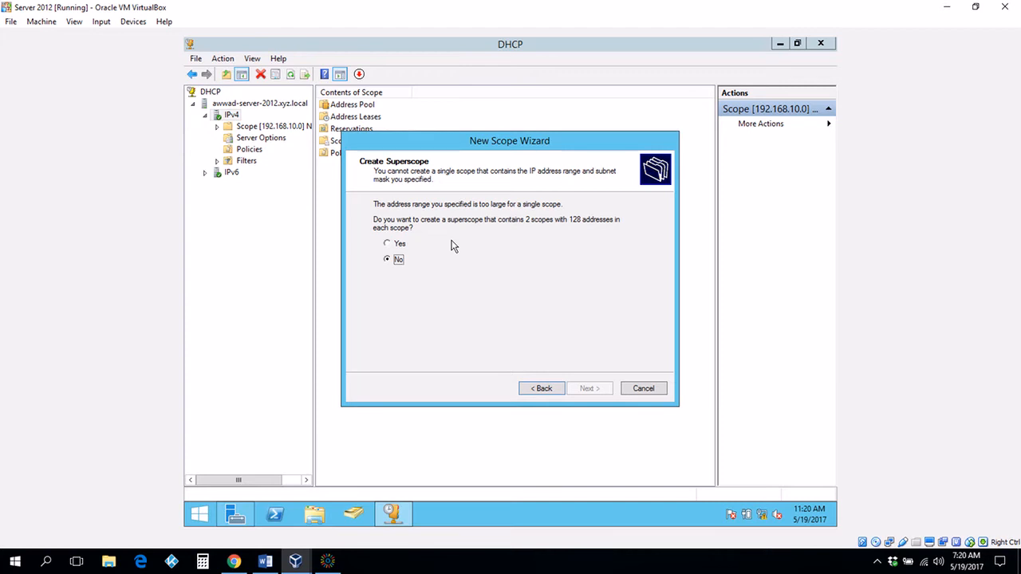
Step: Accept a superscope of two 128-address scopes and set a 1-day lease duration
{"action": "left_click", "coordinate": [393, 245]}
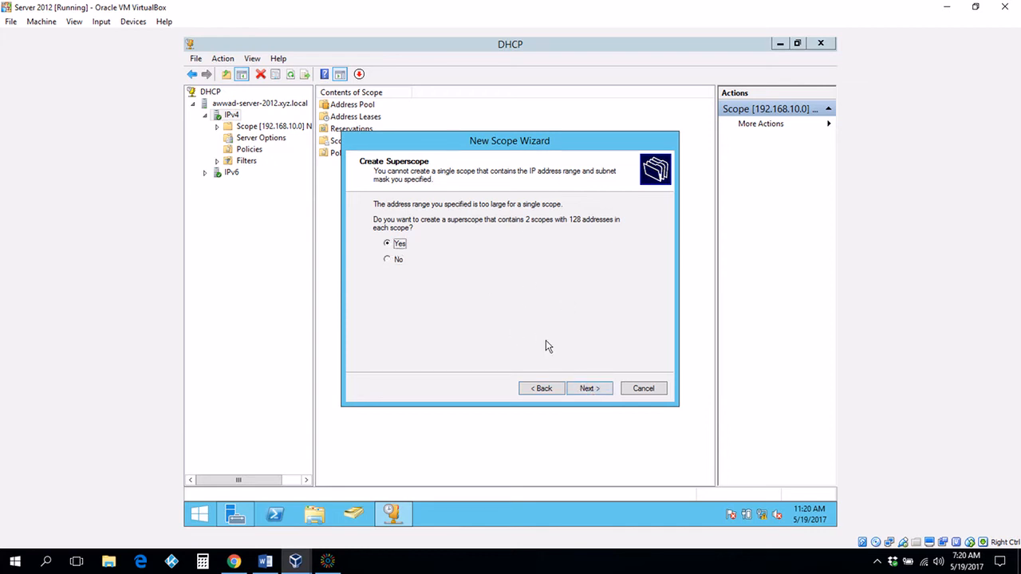
{"action": "left_click", "coordinate": [583, 394]}
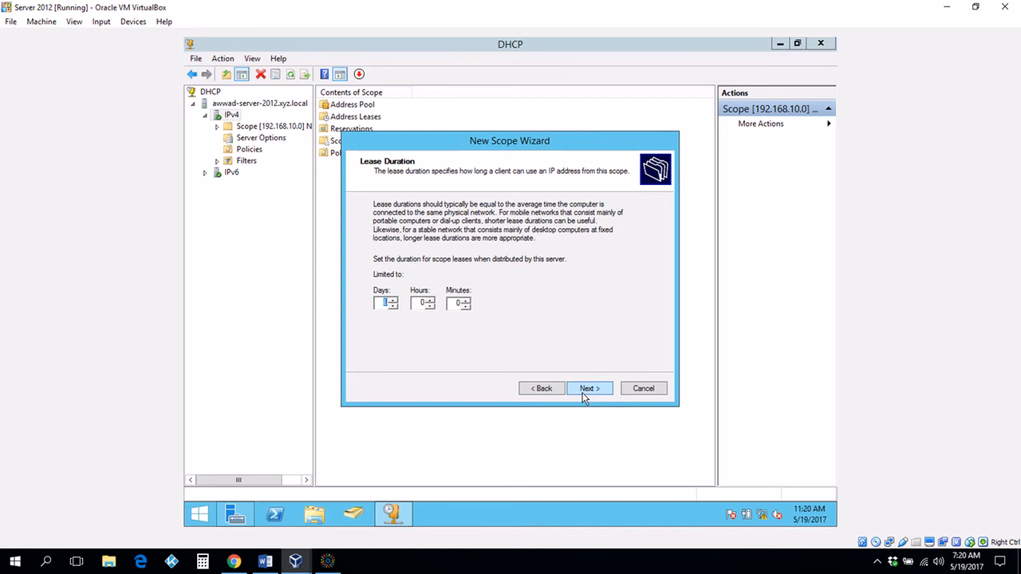
{"action": "type", "text": "1"}
Step: Confirm the 1-day lease and add 192.168.10.1 as the default gateway
{"action": "left_click", "coordinate": [588, 389]}
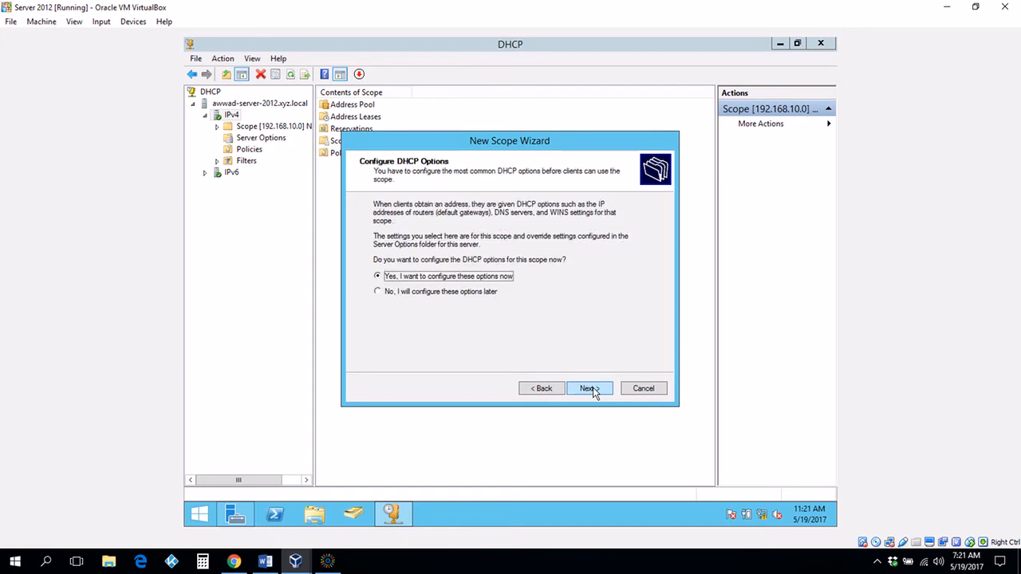
{"action": "left_click", "coordinate": [590, 388]}
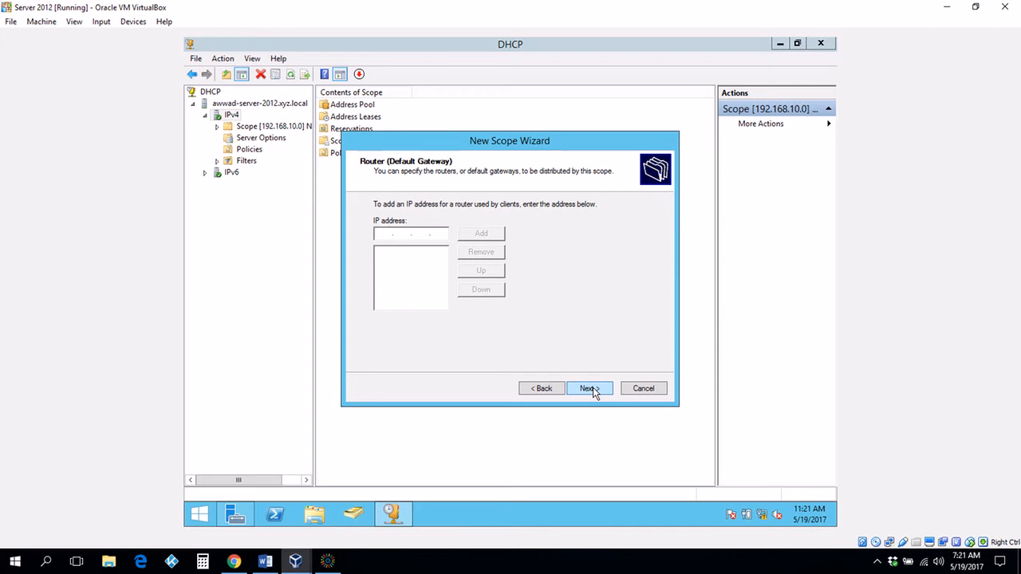
{"action": "type", "text": "192 . 168 . 10 . 1"}
{"action": "left_click", "coordinate": [484, 238]}
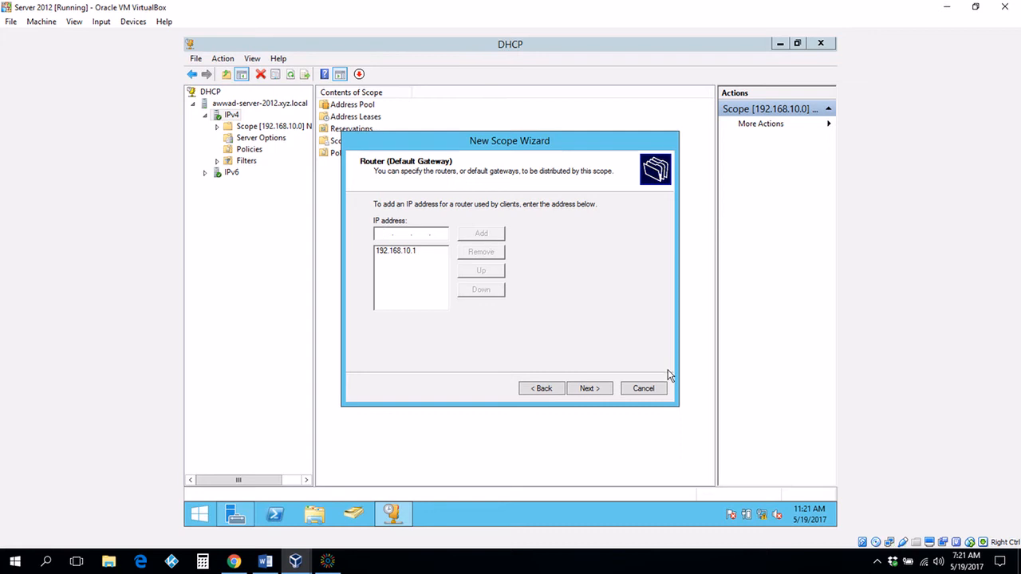
{"action": "left_click", "coordinate": [588, 388]}
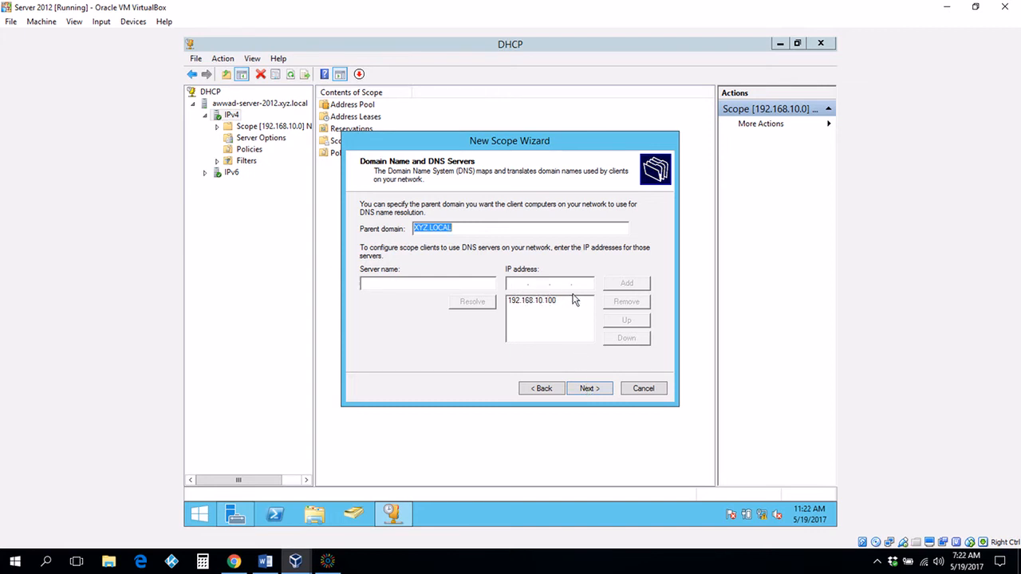
Step: Accept the XYZ.LOCAL DNS settings, skip WINS, activate the scope and finish
{"action": "left_click", "coordinate": [587, 389]}
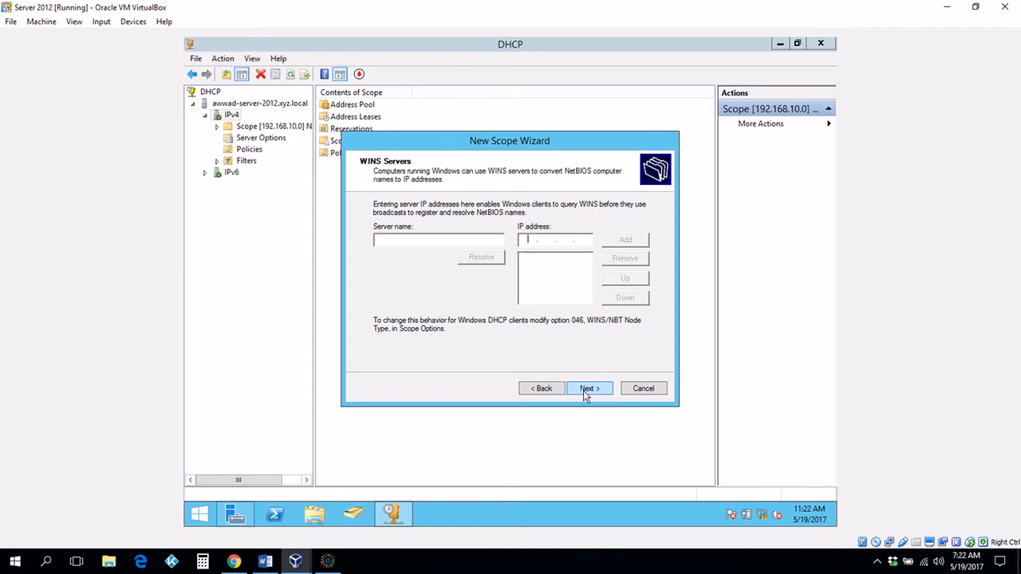
{"action": "left_click", "coordinate": [583, 390]}
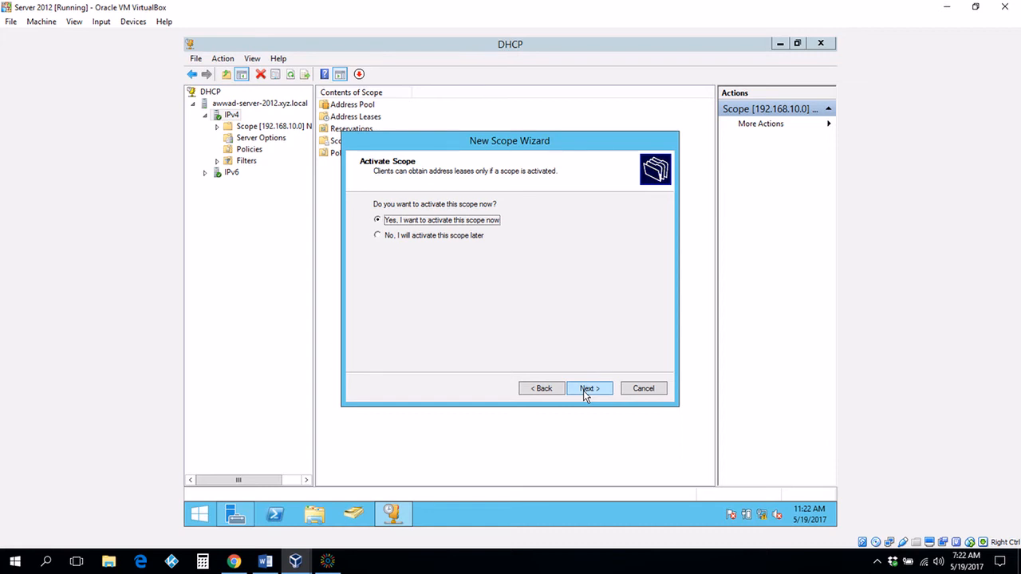
{"action": "left_click", "coordinate": [583, 390]}
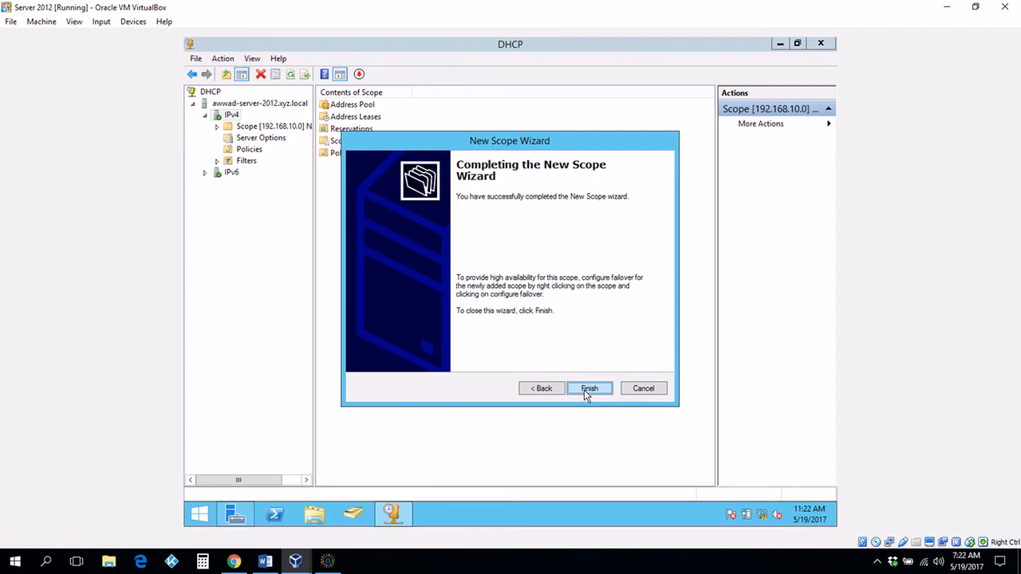
{"action": "left_click", "coordinate": [586, 392]}
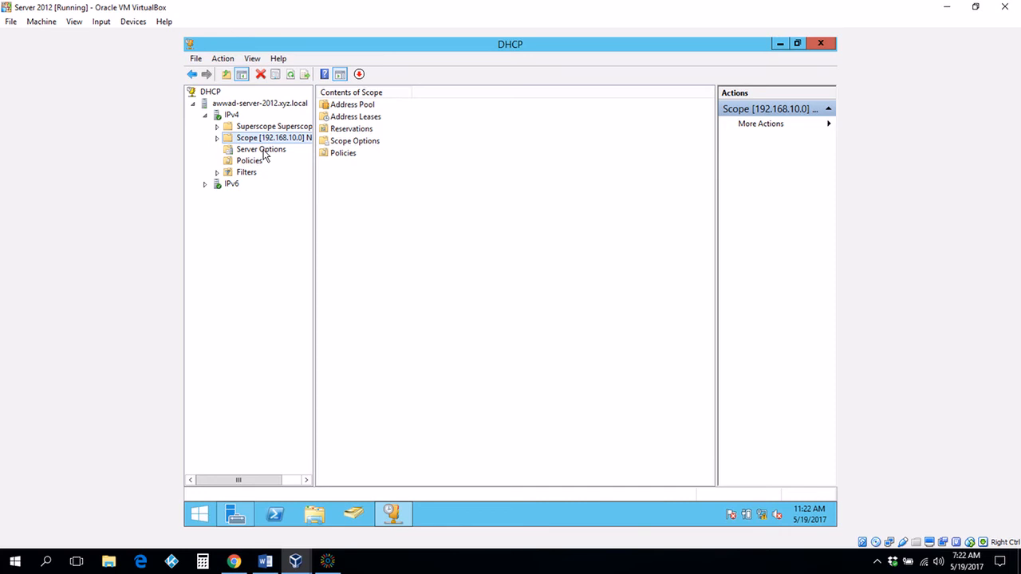
Step: Review the Server Options General and Advanced tabs, then cancel without changes
{"action": "right_click", "coordinate": [264, 154]}
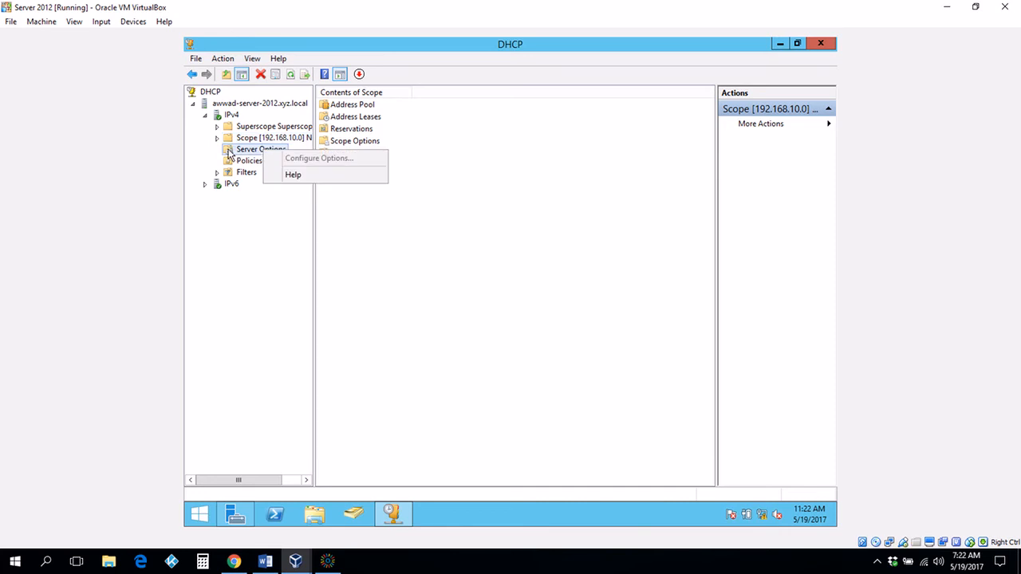
{"action": "key", "text": "Escape"}
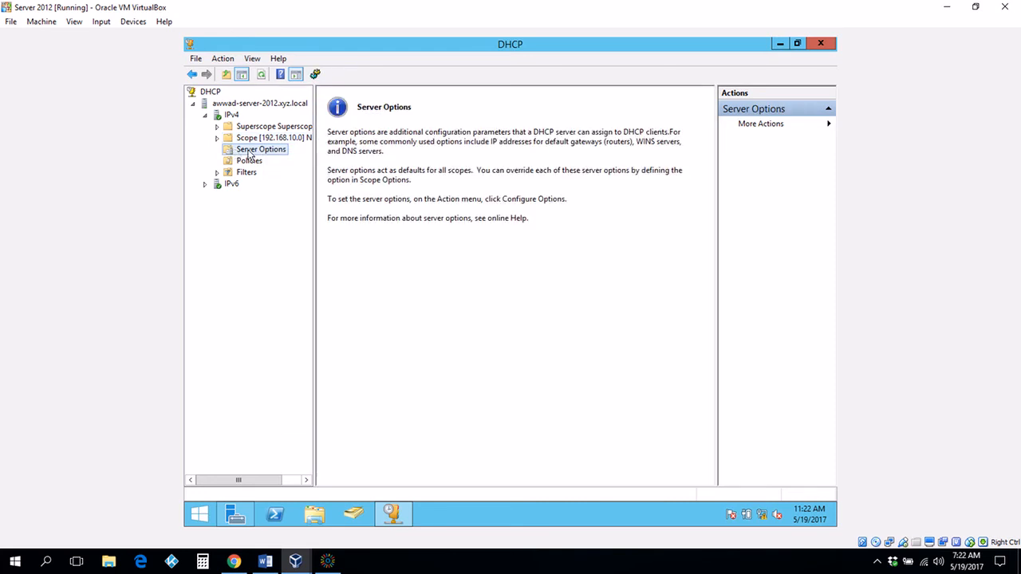
{"action": "right_click", "coordinate": [249, 151]}
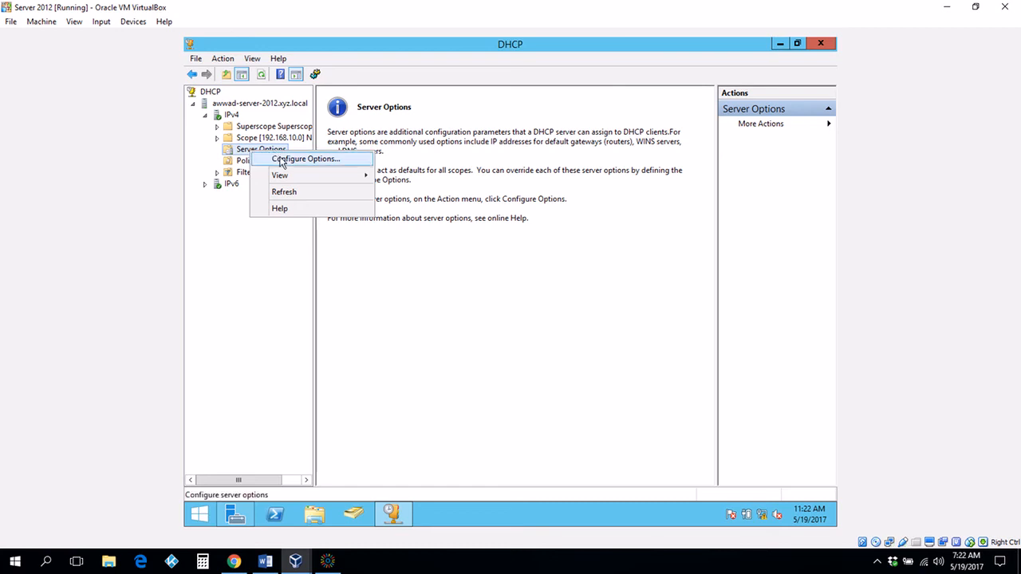
{"action": "left_click", "coordinate": [281, 159]}
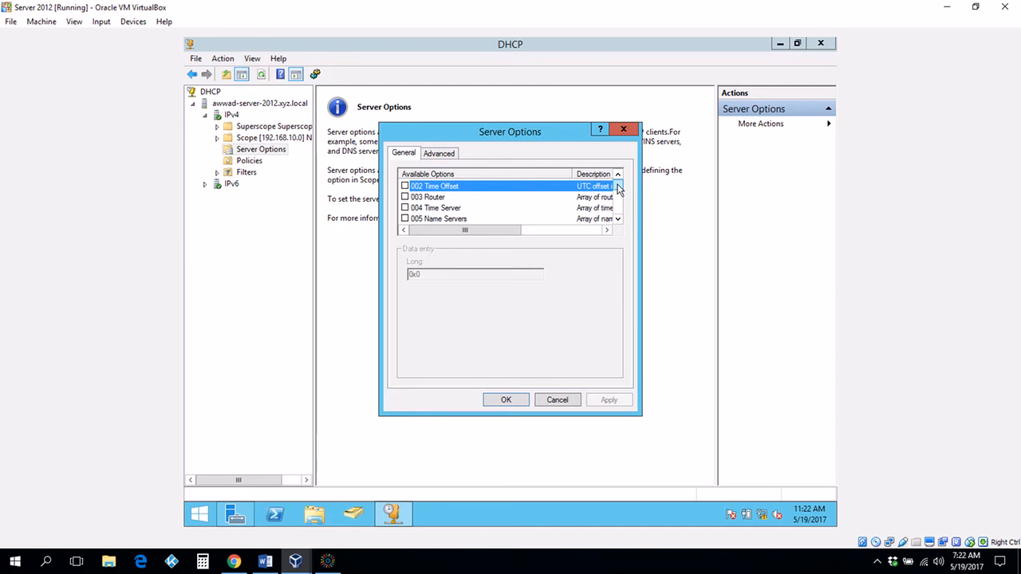
{"action": "mouse_move", "coordinate": [619, 186]}
{"action": "left_mouse_down"}
{"action": "mouse_move", "coordinate": [619, 201]}
{"action": "mouse_move", "coordinate": [618, 187]}
{"action": "left_mouse_up"}
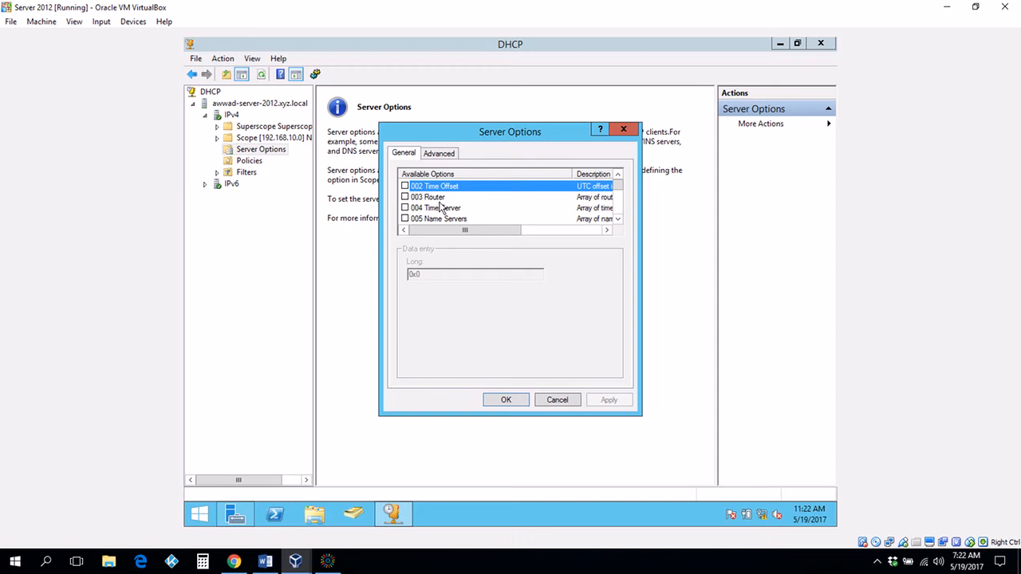
{"action": "left_click", "coordinate": [438, 154]}
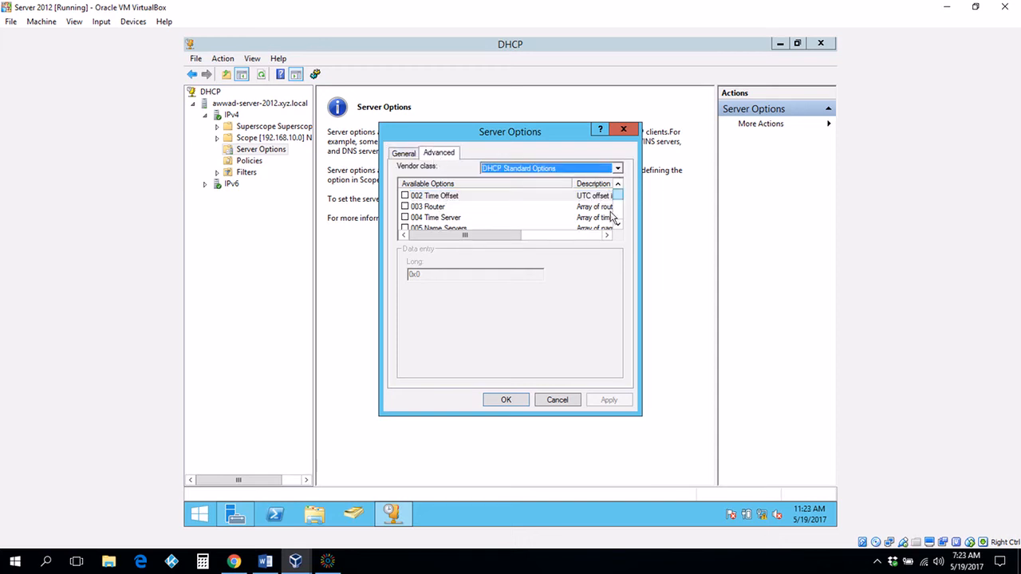
{"action": "left_click", "coordinate": [558, 401]}
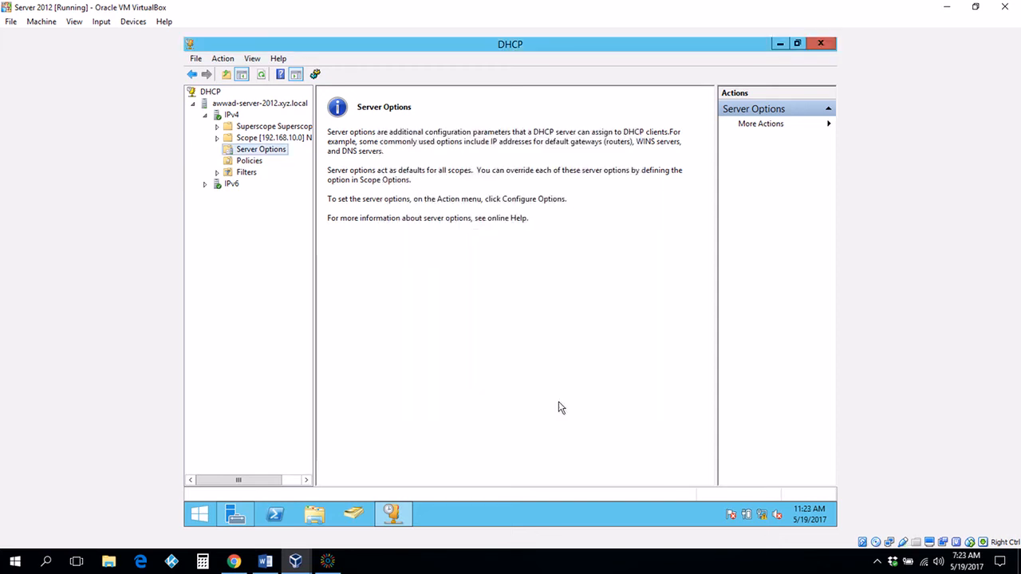
Step: Expand the superscope and its scopes, then open the 192.168.11.0 scope's Reservations
{"action": "left_click", "coordinate": [265, 139]}
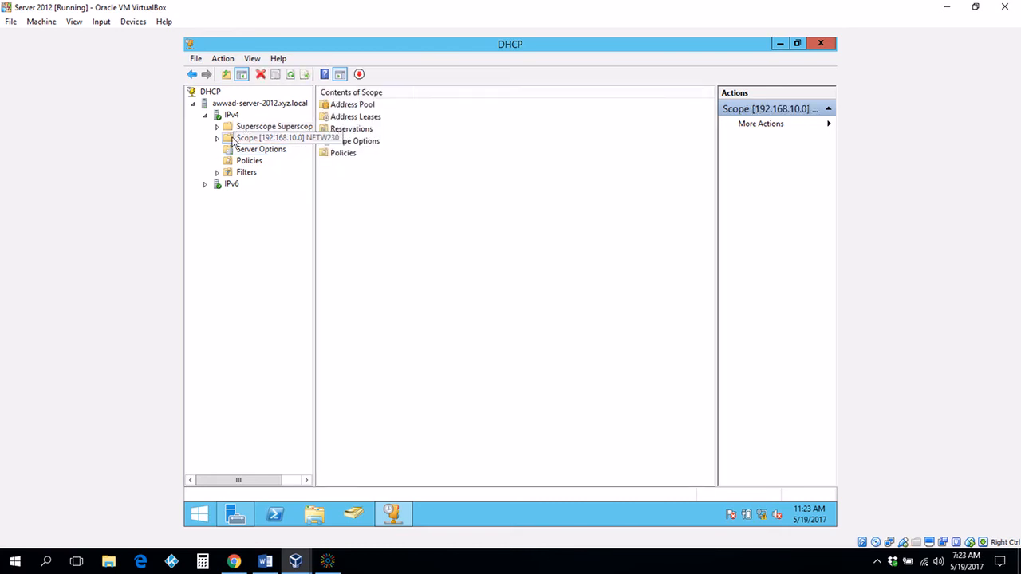
{"action": "left_click", "coordinate": [216, 139]}
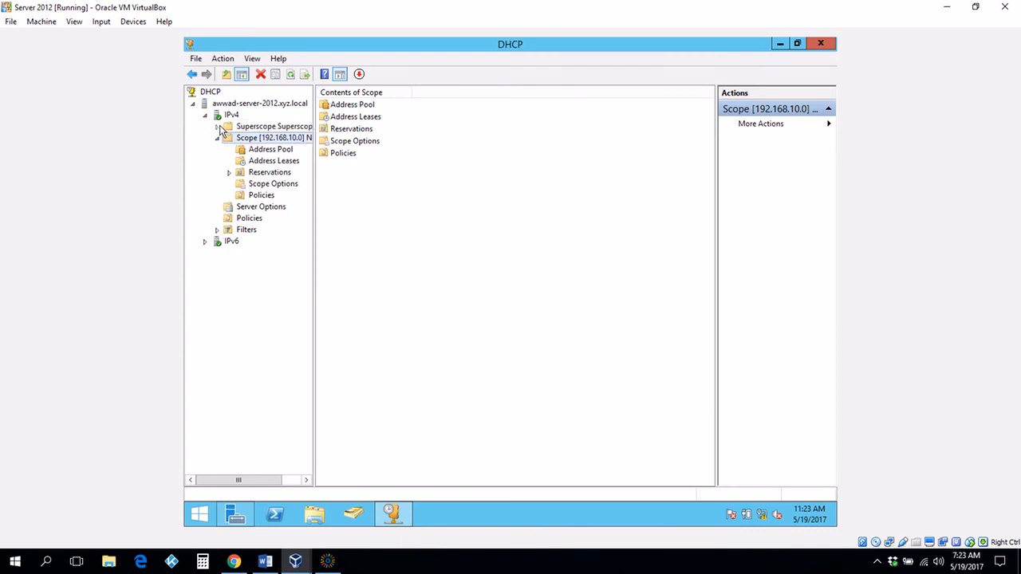
{"action": "left_click", "coordinate": [218, 127]}
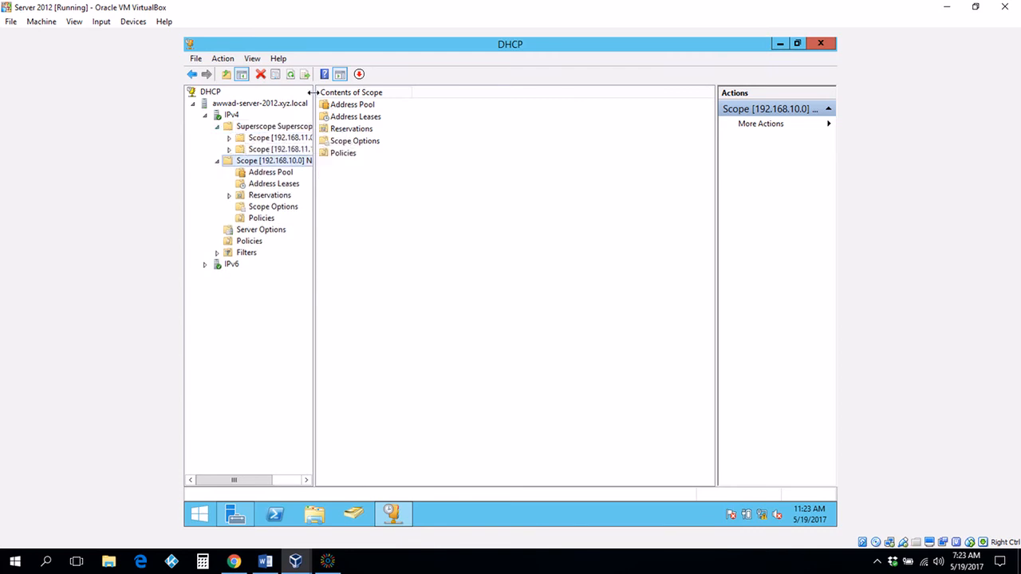
{"action": "left_click_drag", "start_coordinate": [314, 95], "coordinate": [403, 120]}
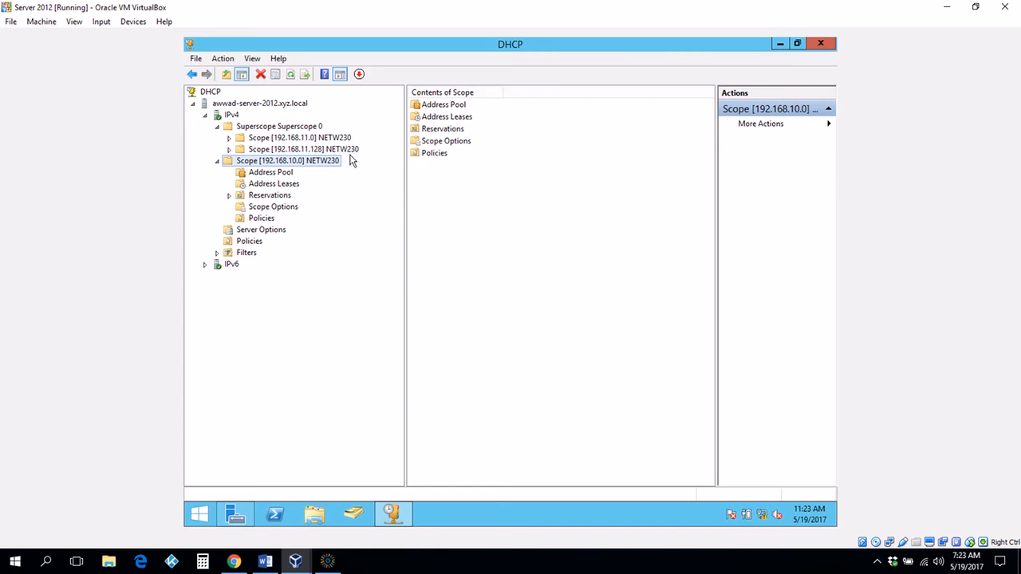
{"action": "double_click", "coordinate": [309, 138]}
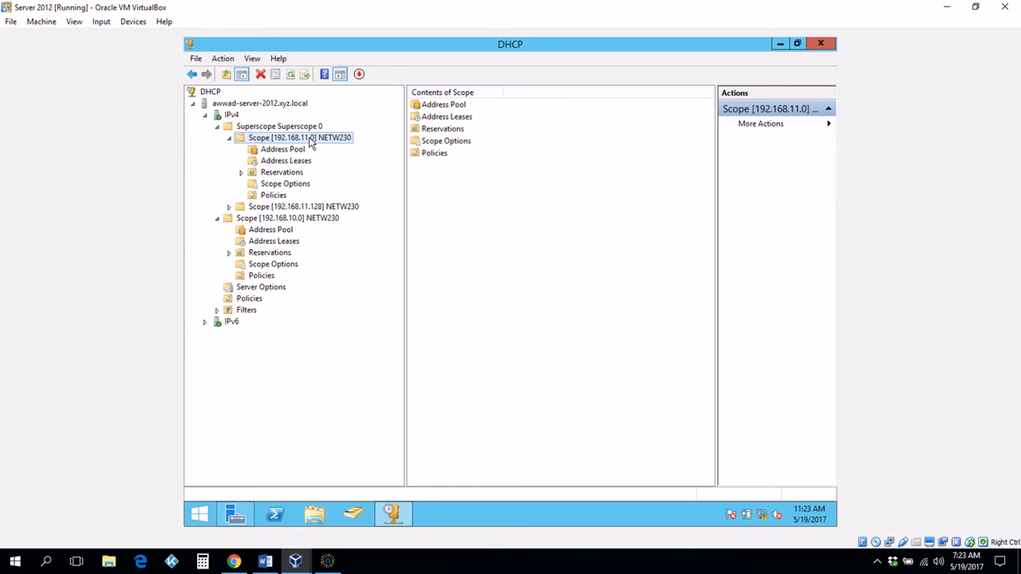
{"action": "right_click", "coordinate": [435, 133]}
{"action": "left_click", "coordinate": [427, 130]}
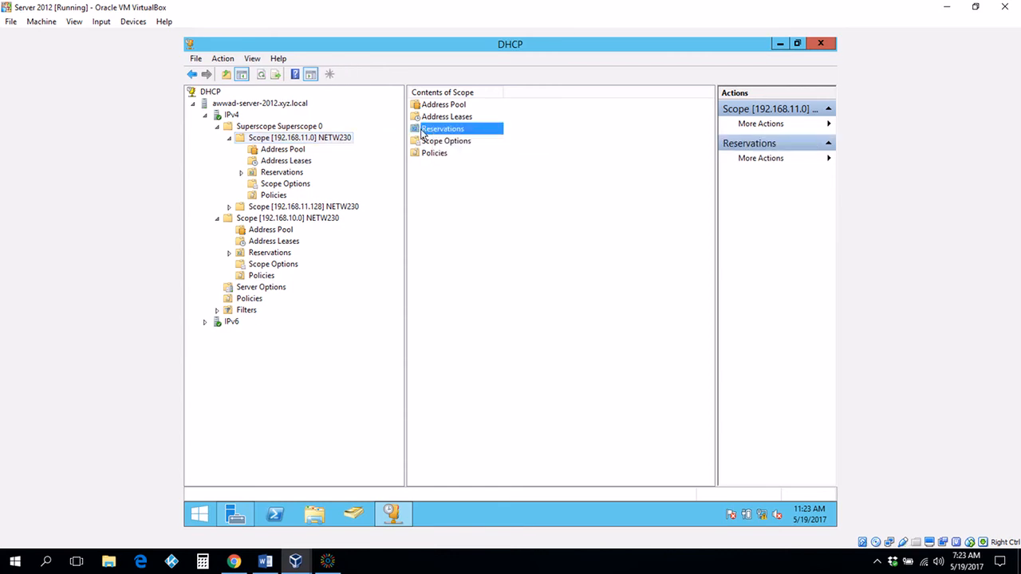
{"action": "double_click", "coordinate": [416, 129]}
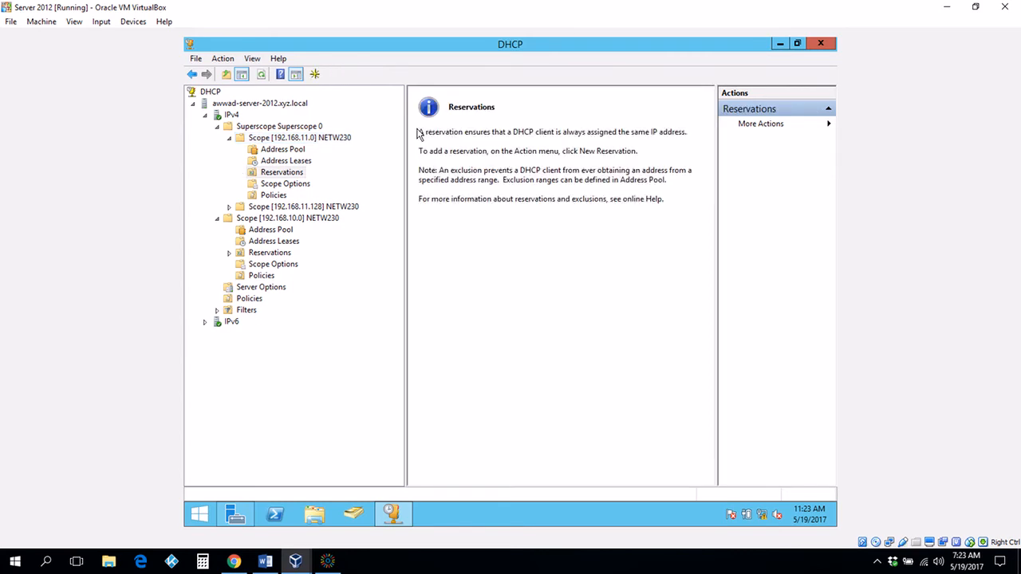
Step: Reserve 192.168.11.20 for 'Printer 1' with the printer's MAC address, then close the form
{"action": "right_click", "coordinate": [287, 177]}
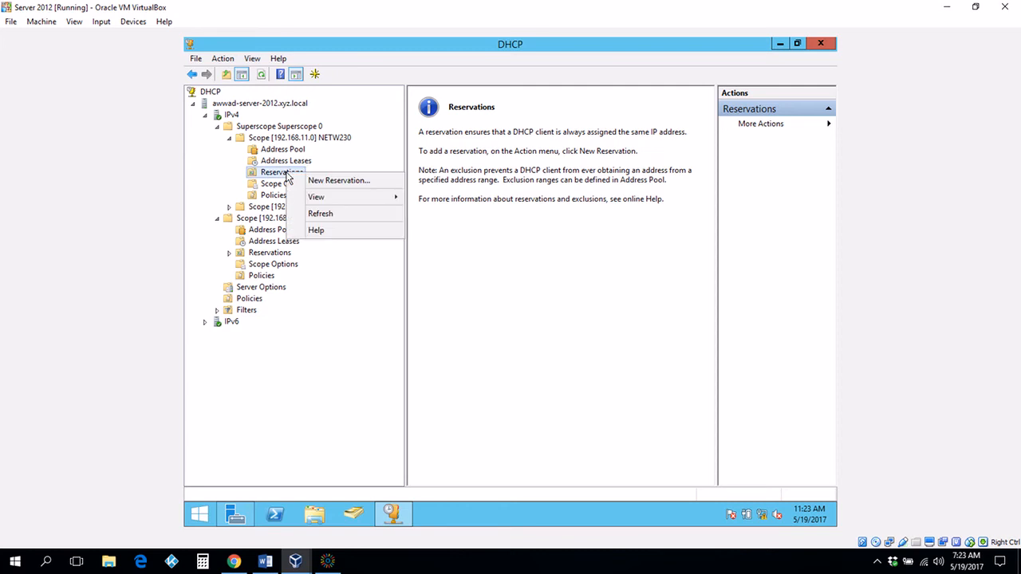
{"action": "left_click", "coordinate": [327, 184]}
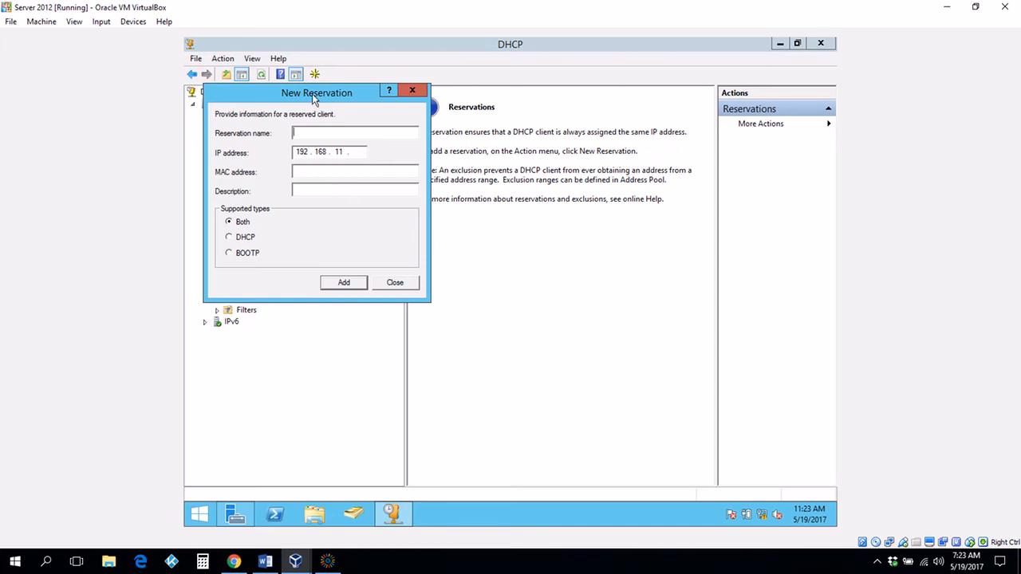
{"action": "left_click_drag", "start_coordinate": [312, 92], "coordinate": [567, 101]}
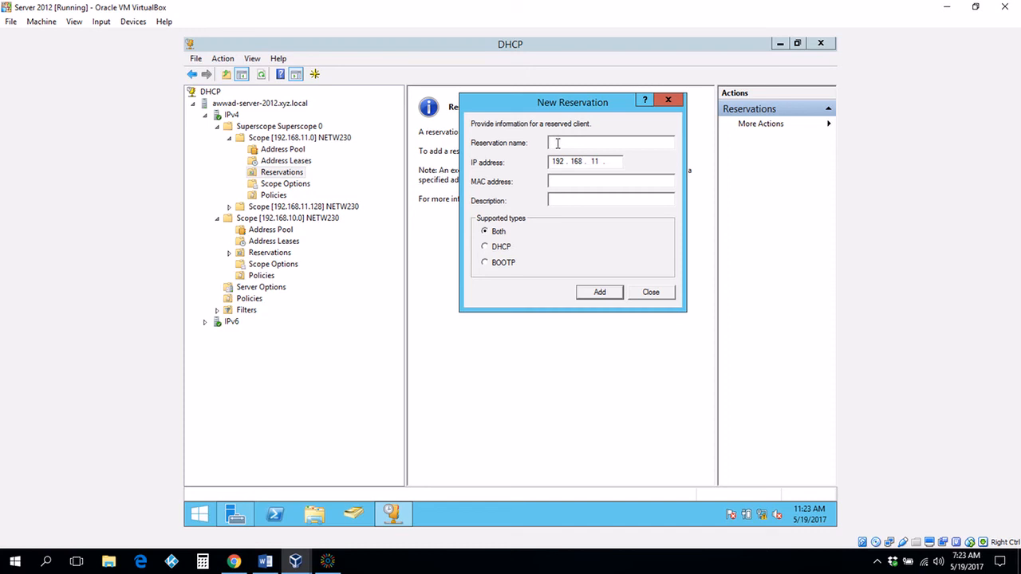
{"action": "type", "text": "Printer 1"}
{"action": "left_click", "coordinate": [618, 162]}
{"action": "type", "text": "5"}
{"action": "key", "text": "BackSpace"}
{"action": "type", "text": "20"}
{"action": "type", "text": "12"}
{"action": "type", "text": "153536"}
{"action": "type", "text": "ab2"}
{"action": "type", "text": "5"}
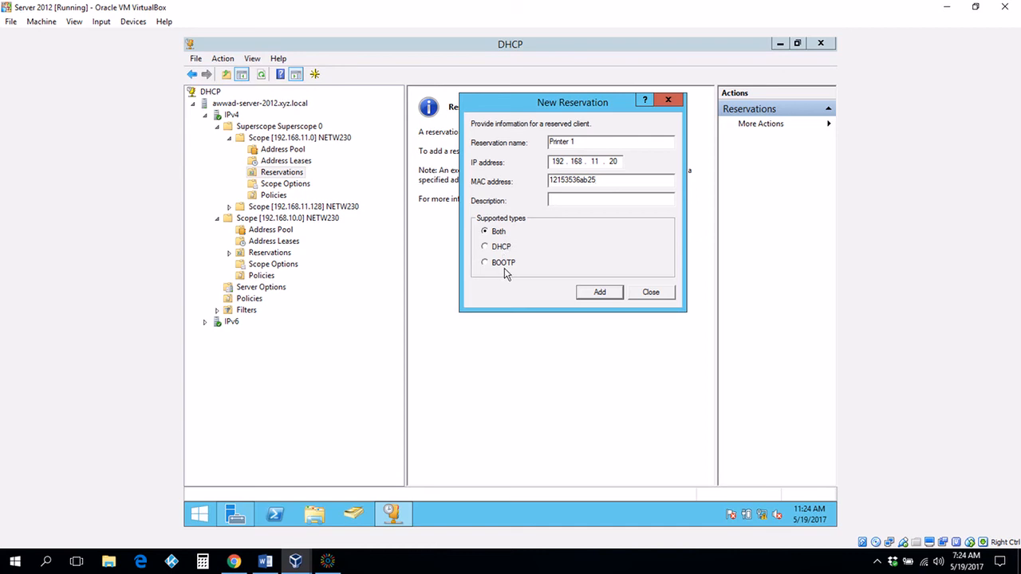
{"action": "left_click", "coordinate": [588, 294]}
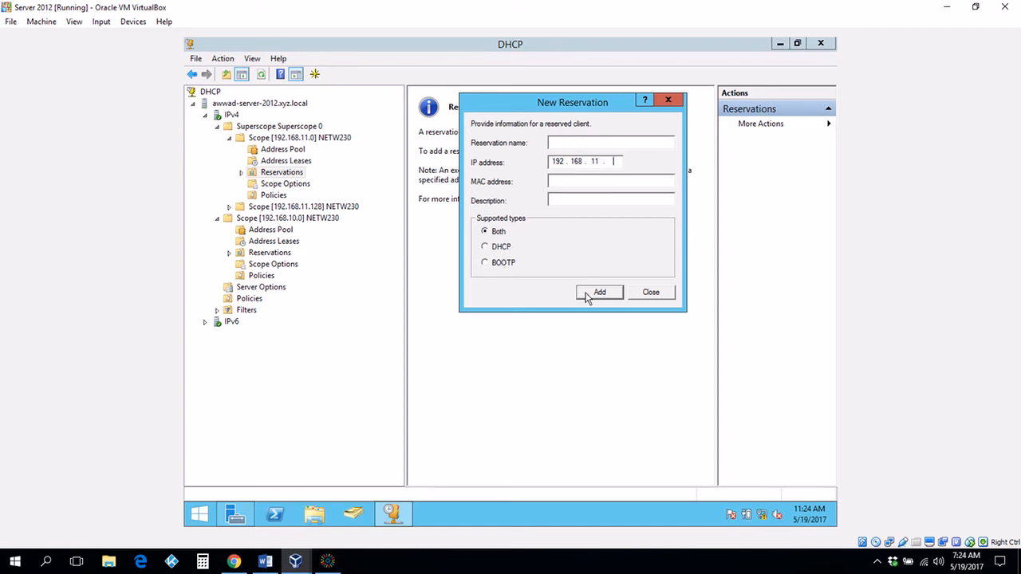
{"action": "left_click", "coordinate": [651, 293]}
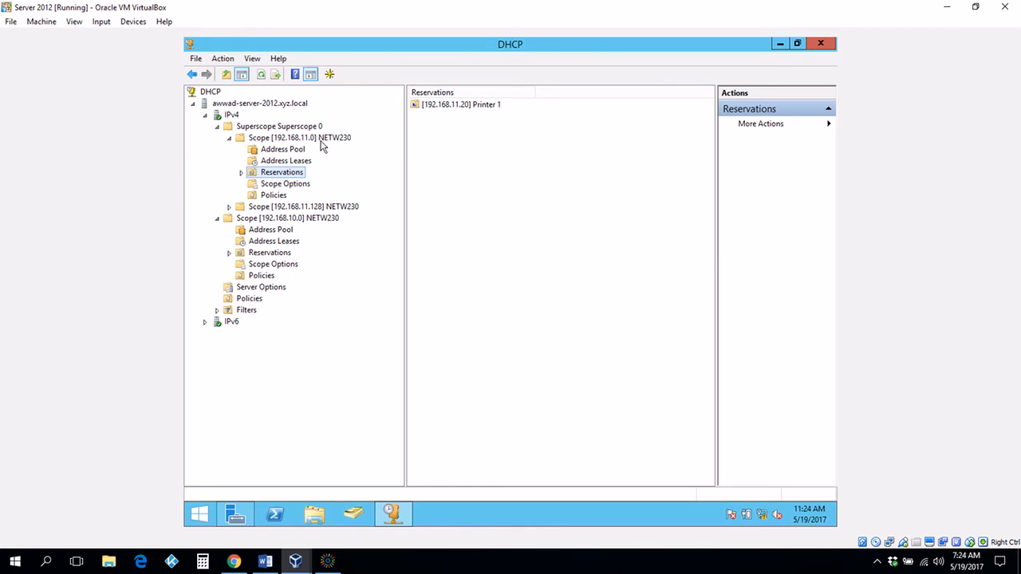
Step: Browse the 192.168.11.0 scope's address leases, reservations and scope options
{"action": "left_click", "coordinate": [322, 143]}
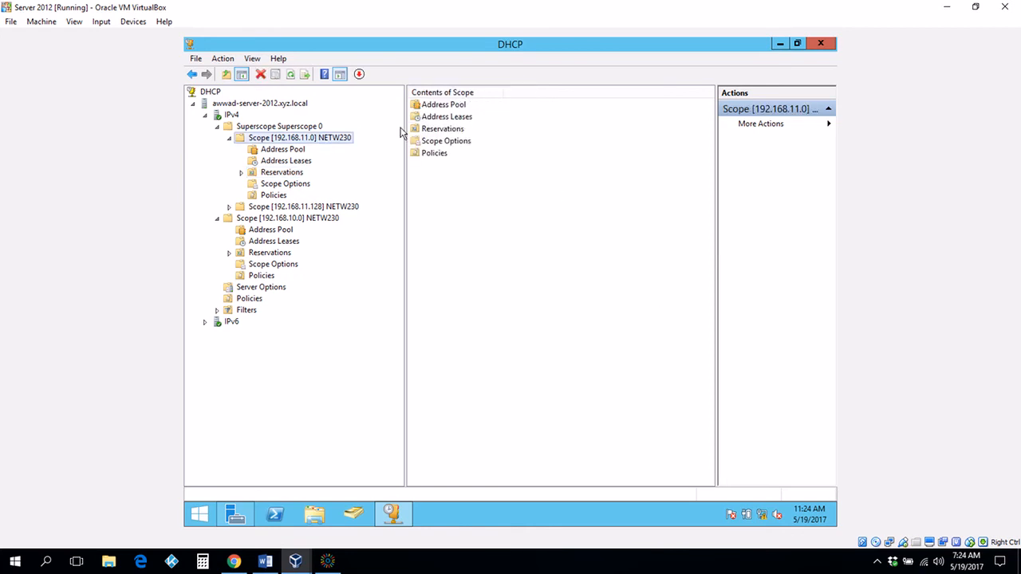
{"action": "double_click", "coordinate": [443, 106]}
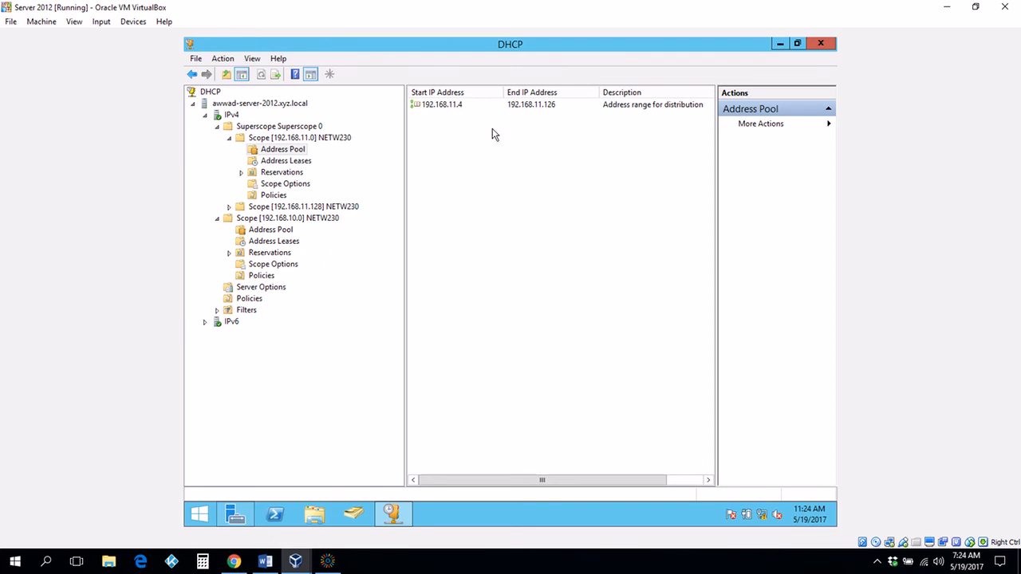
{"action": "left_click", "coordinate": [437, 147]}
{"action": "left_click", "coordinate": [302, 163]}
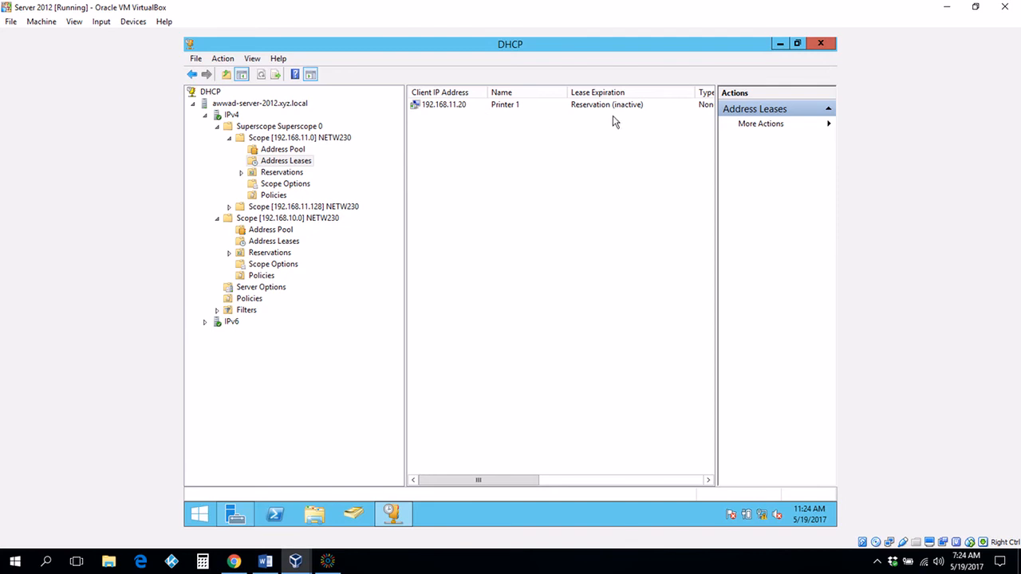
{"action": "left_click", "coordinate": [283, 174]}
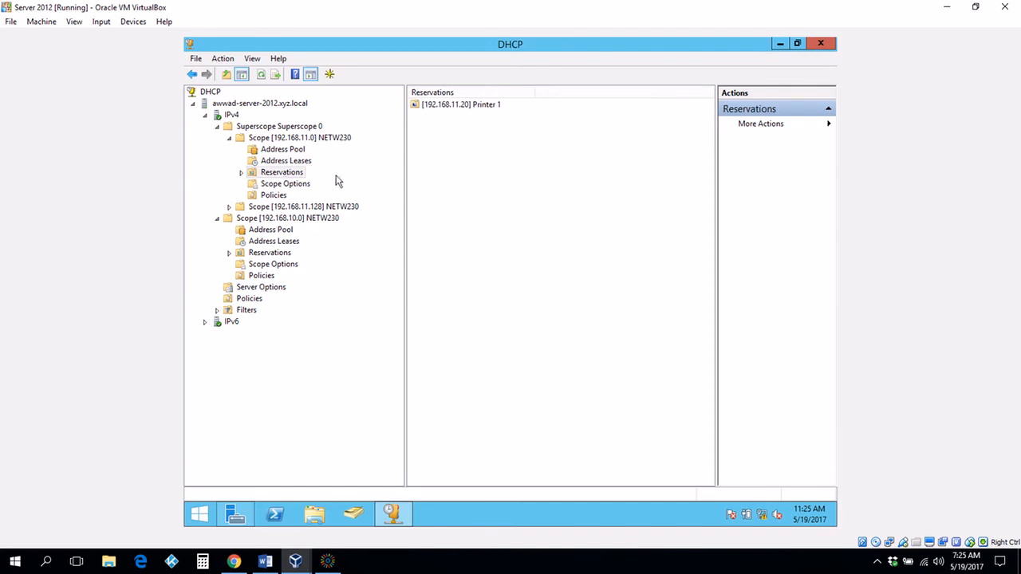
{"action": "left_click", "coordinate": [296, 186]}
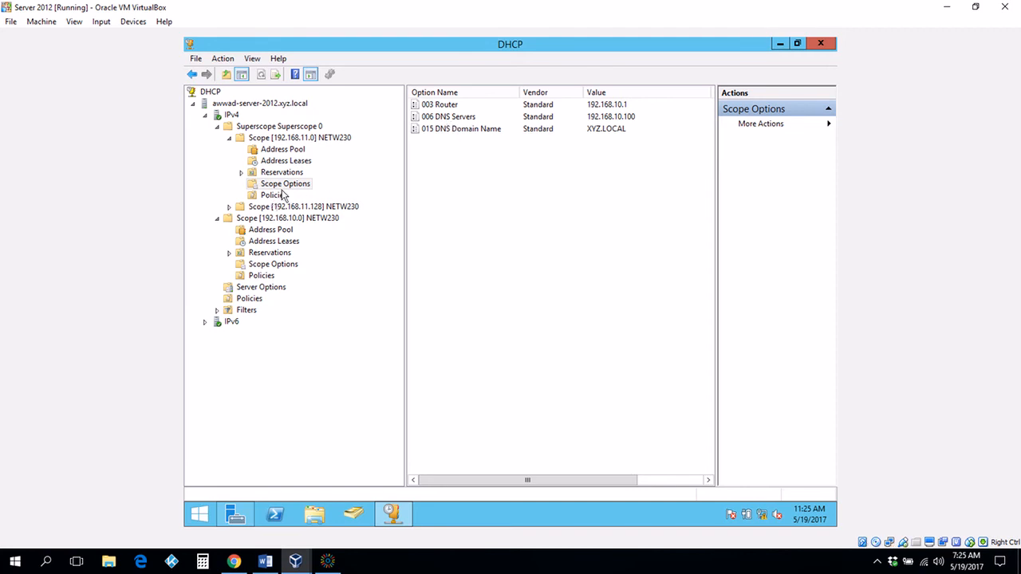
Step: Open the scope's Address Pool, showing range 192.168.11.4–192.168.11.126
{"action": "left_click", "coordinate": [318, 141]}
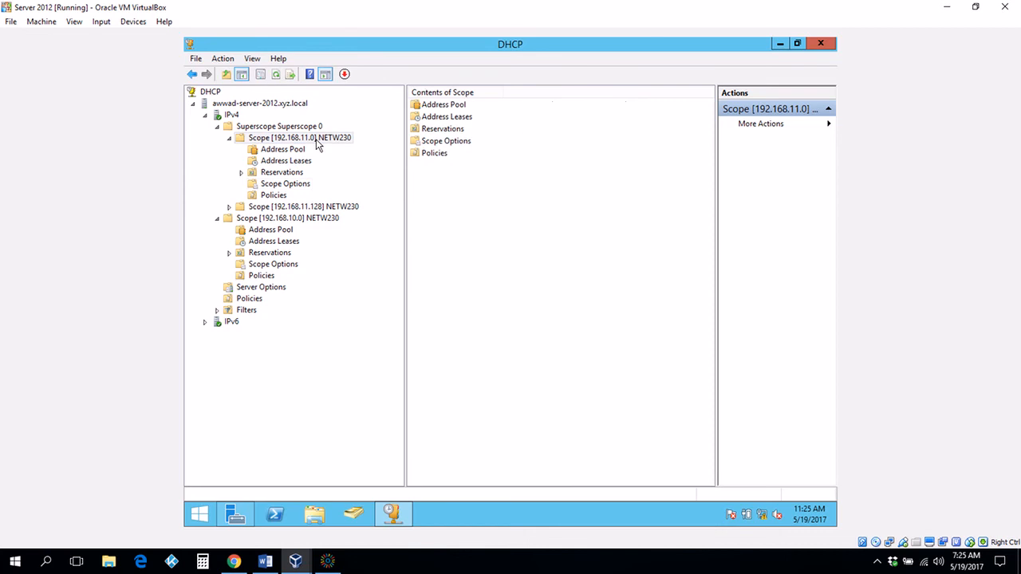
{"action": "left_click", "coordinate": [434, 108]}
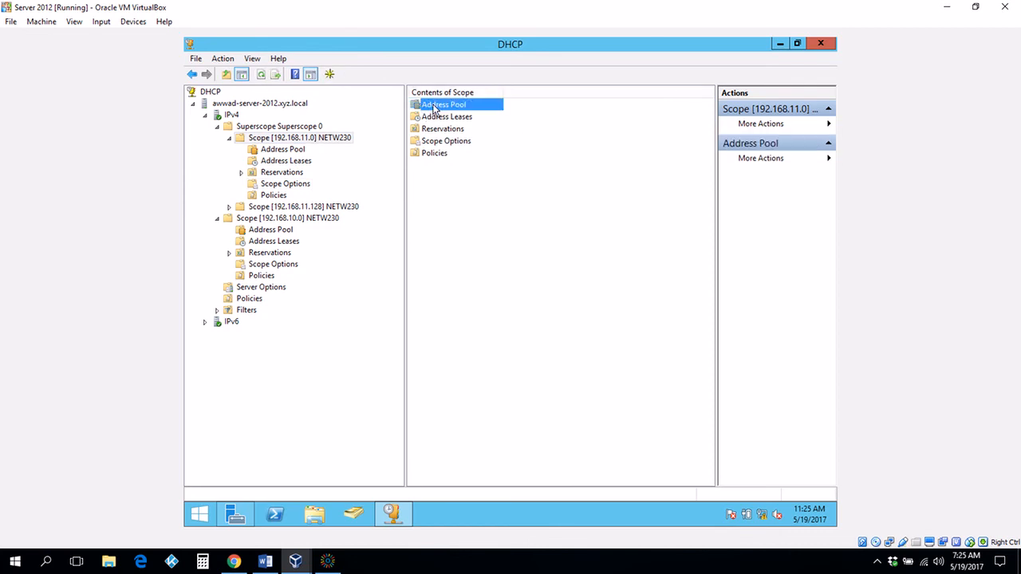
{"action": "double_click", "coordinate": [435, 109]}
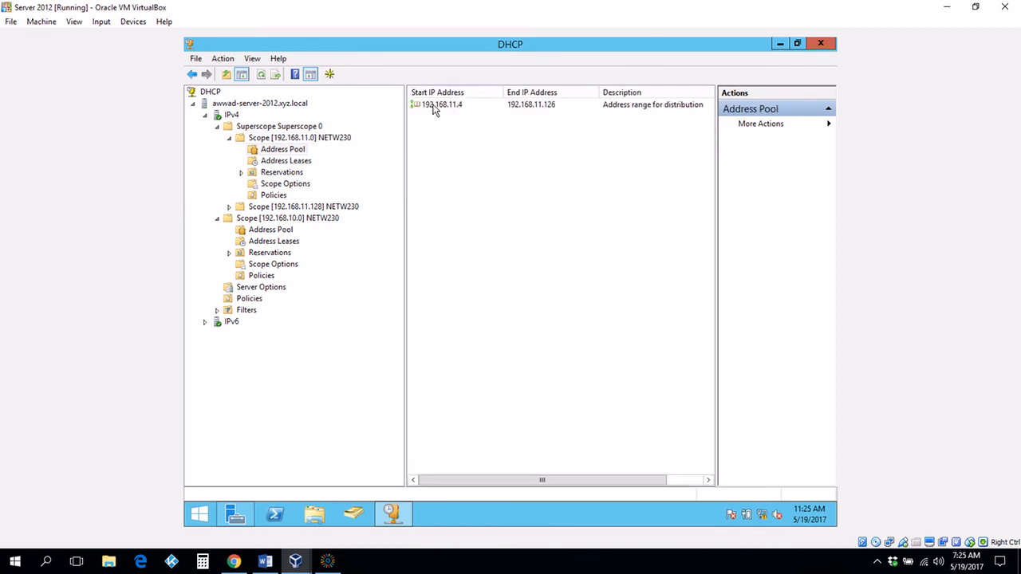
{"action": "left_click", "coordinate": [297, 151]}
Step: Start a new exclusion range with 192.168.10.100–192.168.10.105, dismissing the out-of-range error
{"action": "right_click", "coordinate": [297, 152]}
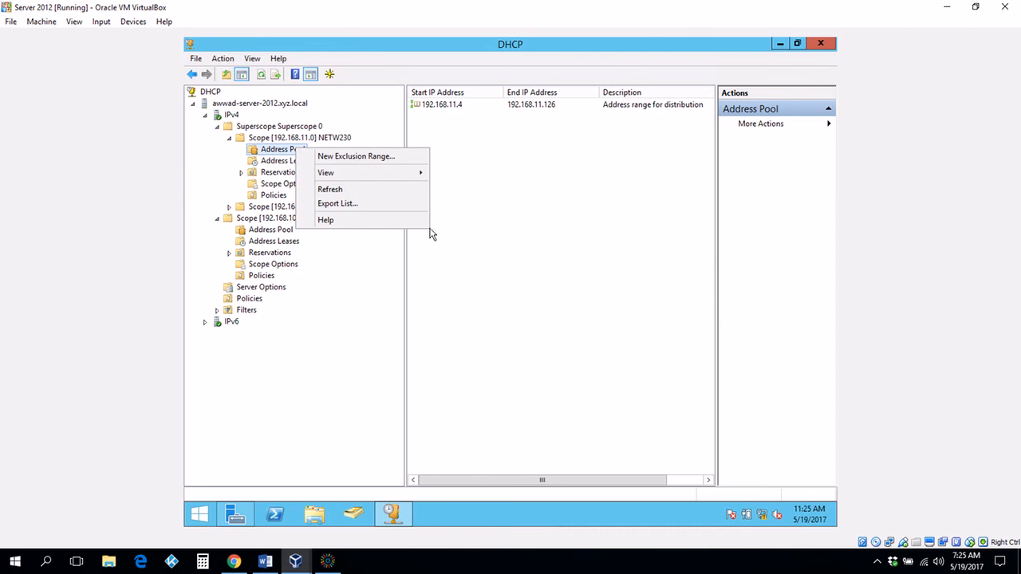
{"action": "left_click", "coordinate": [349, 160]}
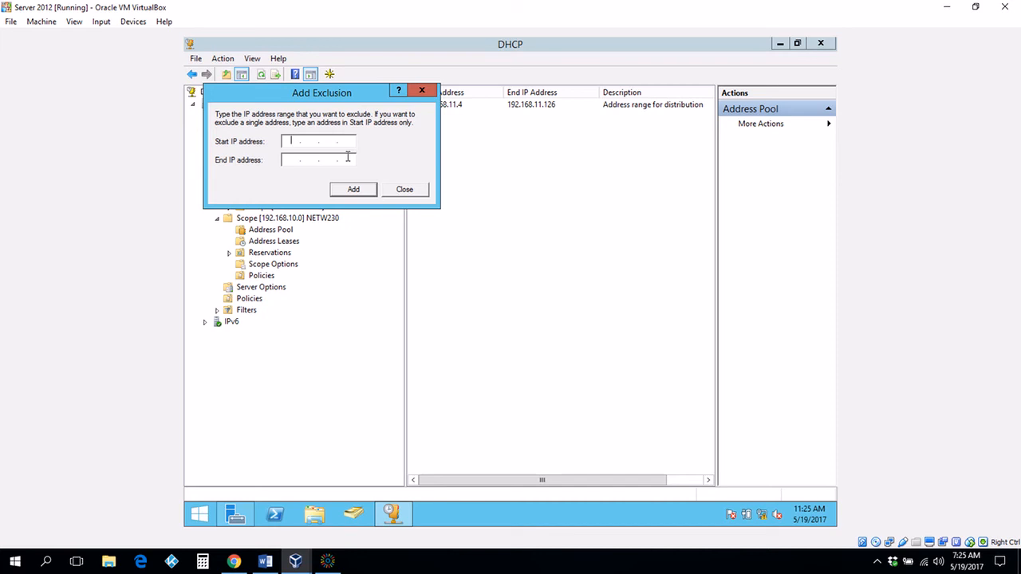
{"action": "left_click_drag", "start_coordinate": [321, 89], "coordinate": [502, 126]}
{"action": "type", "text": "1"}
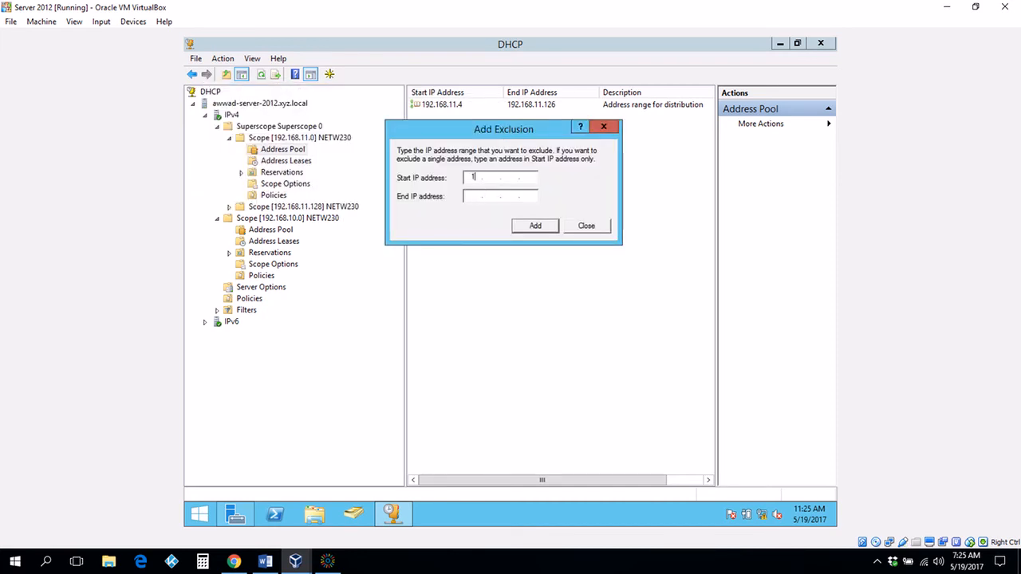
{"action": "type", "text": "92.168.10.100"}
{"action": "left_click", "coordinate": [471, 198]}
{"action": "type", "text": "192.168.10.105"}
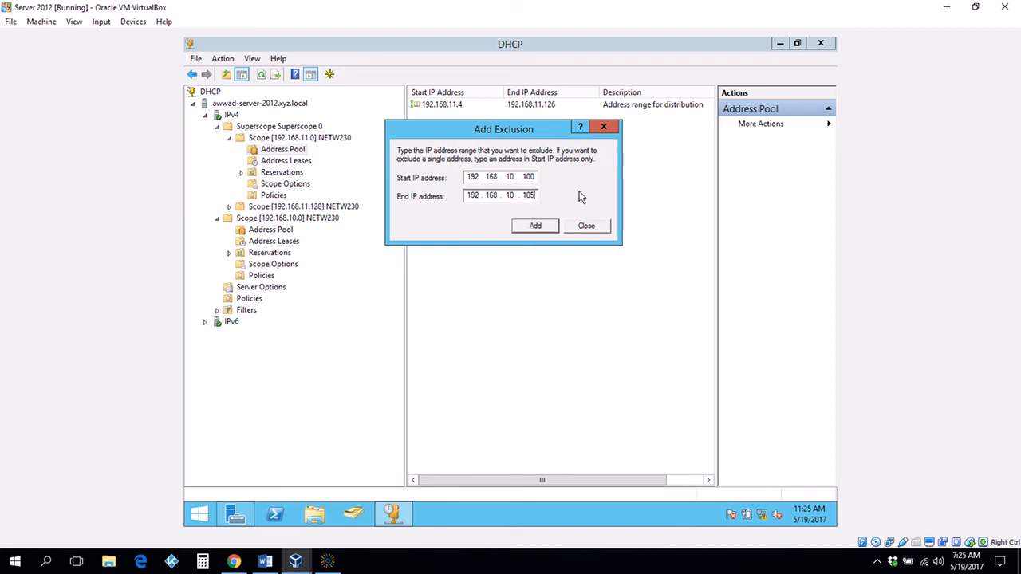
{"action": "left_click", "coordinate": [537, 228]}
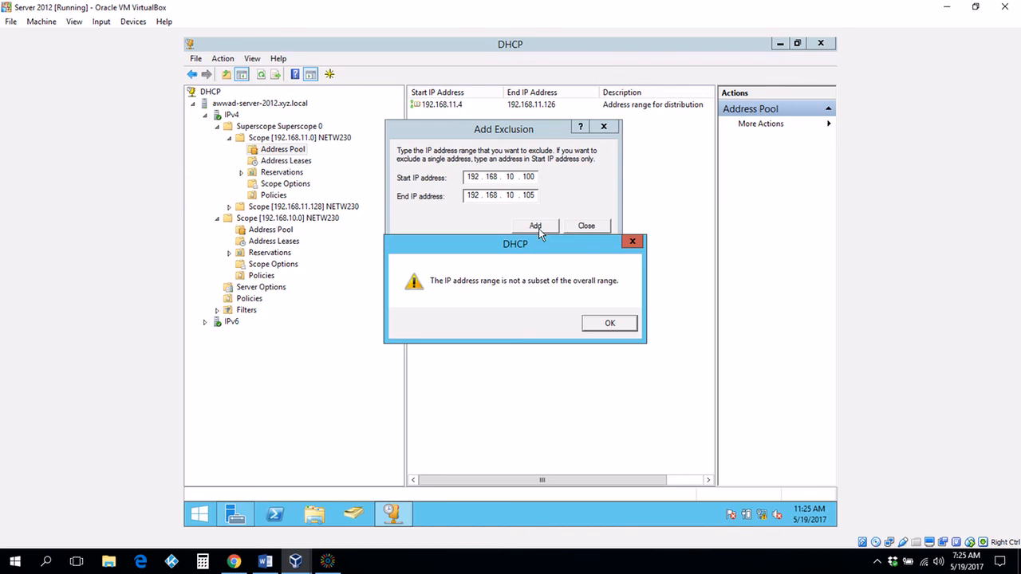
{"action": "left_click", "coordinate": [607, 323]}
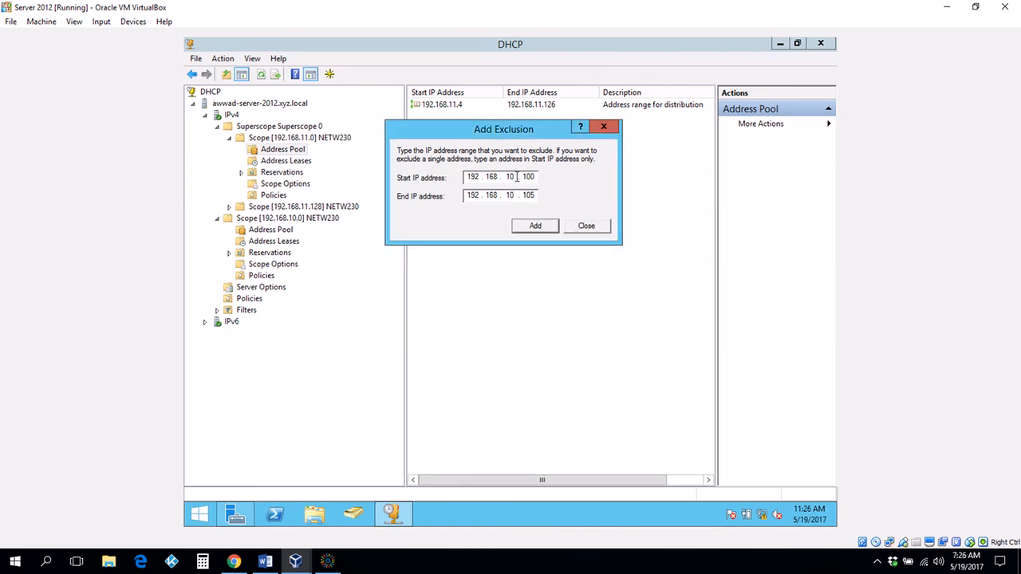
Step: Correct the range to 192.168.11.100–192.168.11.105, add it and close the dialog
{"action": "key", "text": "BackSpace"}
{"action": "key", "text": "BackSpace"}
{"action": "type", "text": "11"}
{"action": "left_click", "coordinate": [515, 197]}
{"action": "key", "text": "BackSpace"}
{"action": "type", "text": "1"}
{"action": "left_click", "coordinate": [546, 227]}
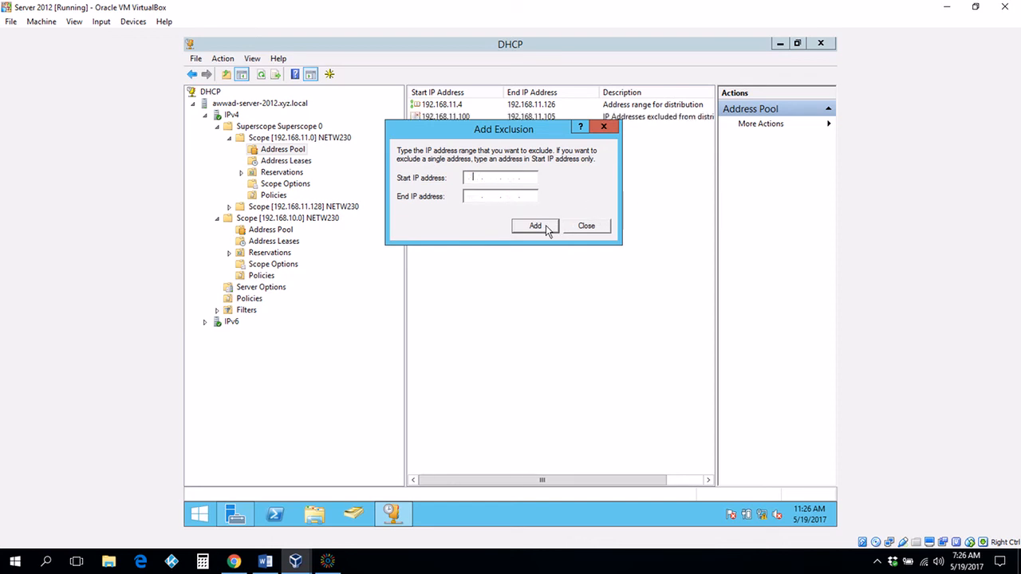
{"action": "left_click", "coordinate": [594, 229]}
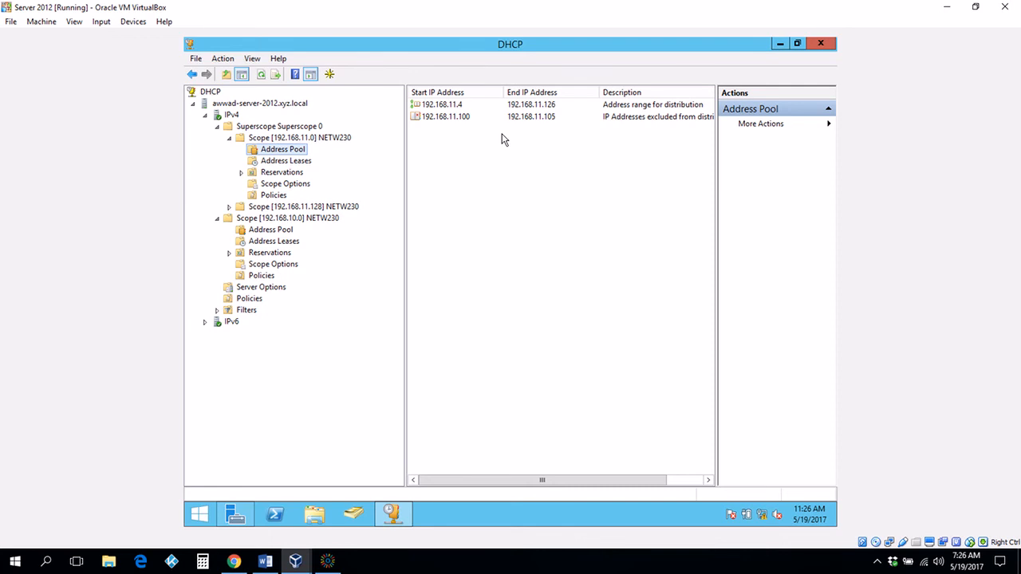
{"action": "left_click", "coordinate": [302, 137]}
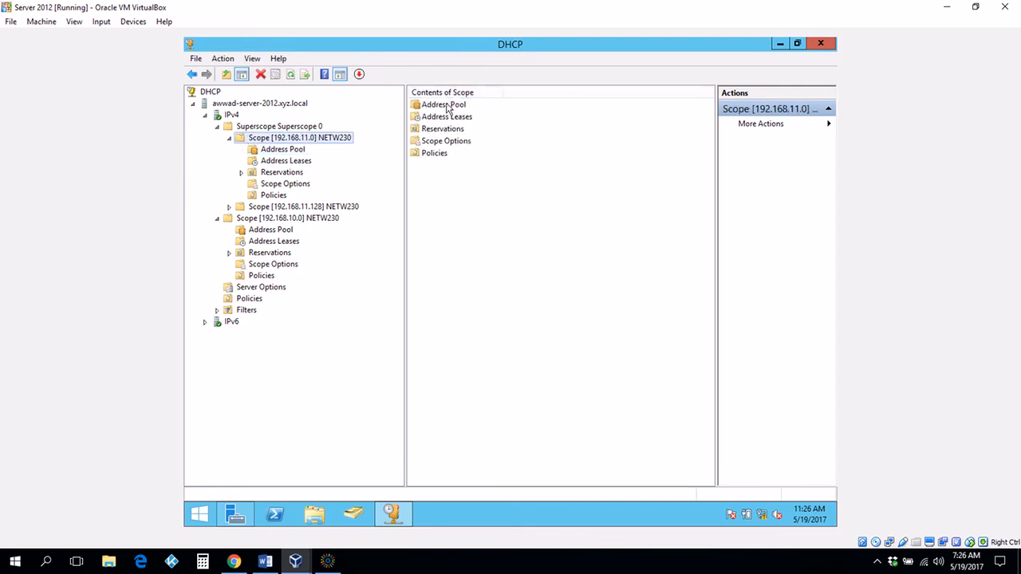
{"action": "left_click", "coordinate": [446, 109]}
{"action": "double_click", "coordinate": [445, 109]}
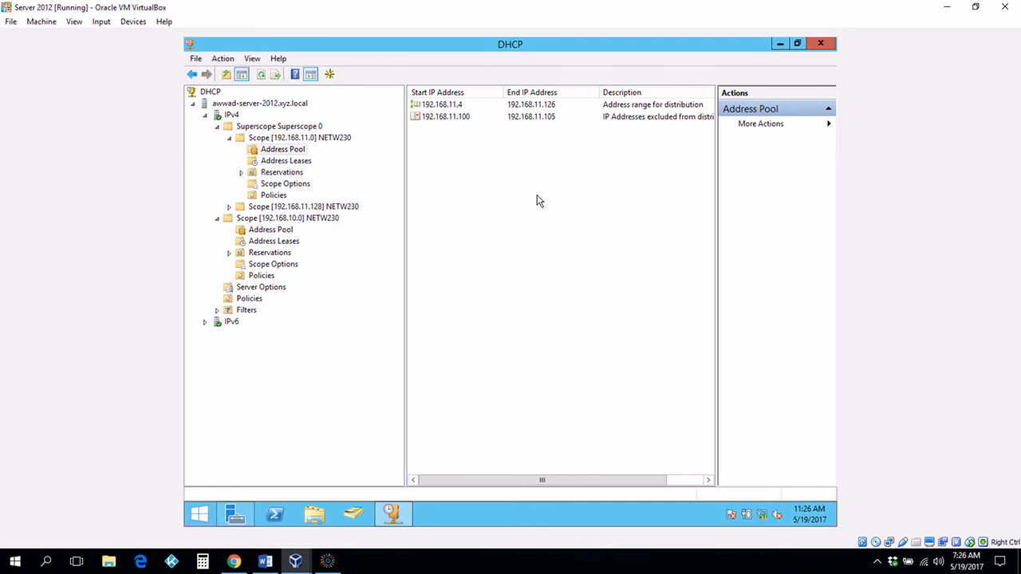
Step: Minimize the DHCP console and send Ctrl-Alt-Del to the Windows 7 VM
{"action": "left_click", "coordinate": [780, 45]}
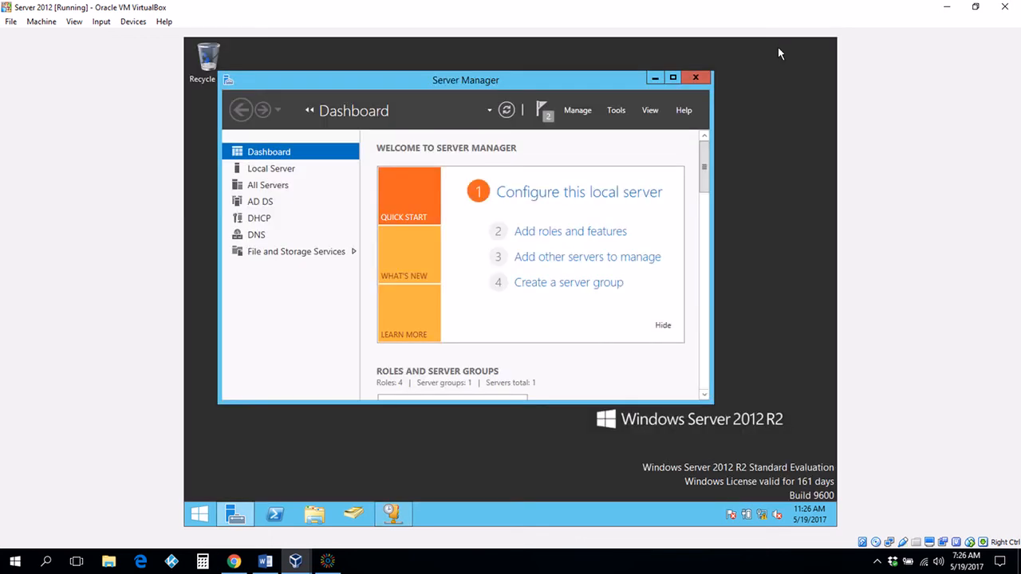
{"action": "mouse_move", "coordinate": [296, 558]}
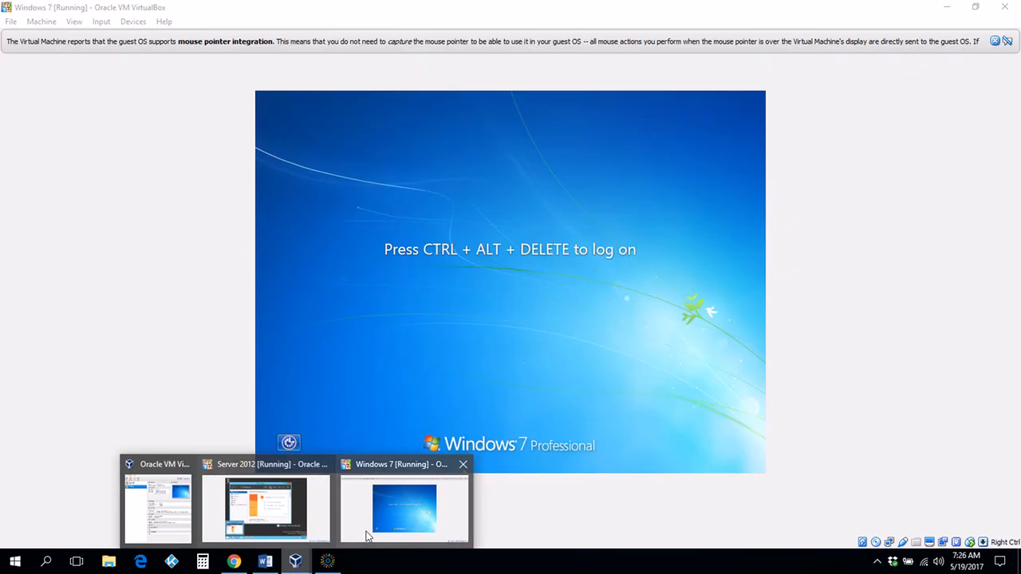
{"action": "left_click", "coordinate": [368, 536]}
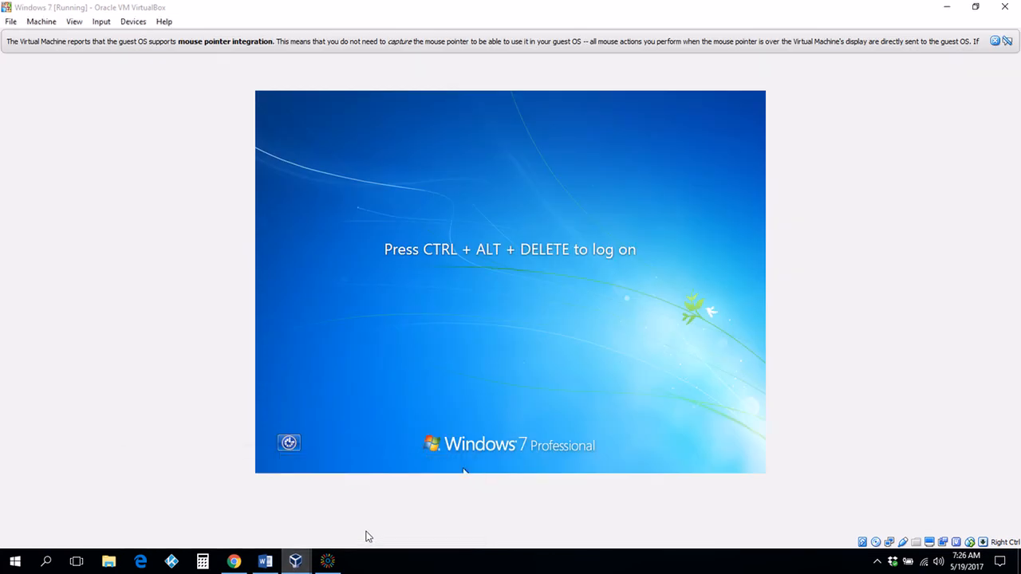
{"action": "left_click", "coordinate": [101, 22]}
{"action": "mouse_move", "coordinate": [104, 37]}
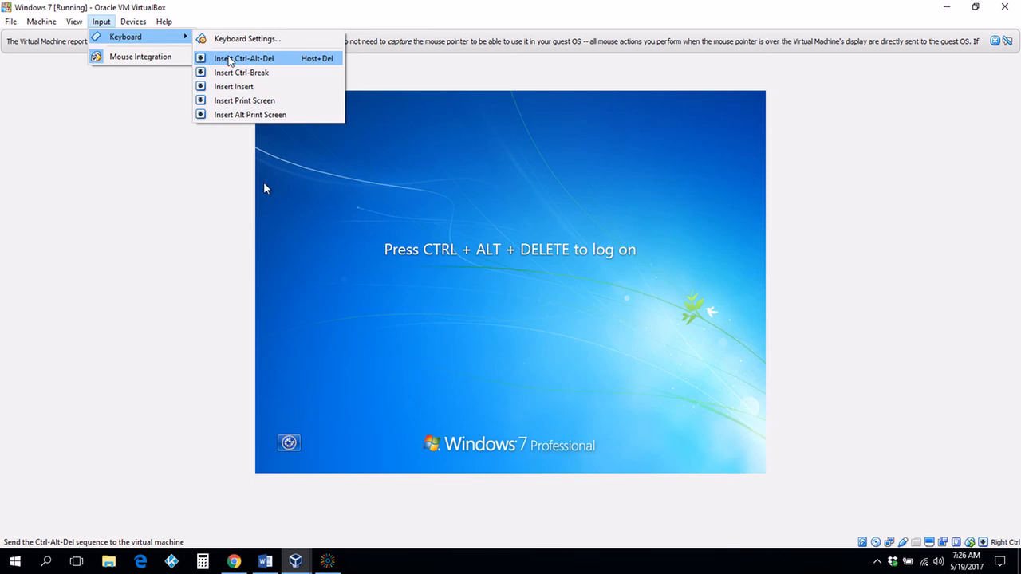
{"action": "left_click", "coordinate": [228, 58]}
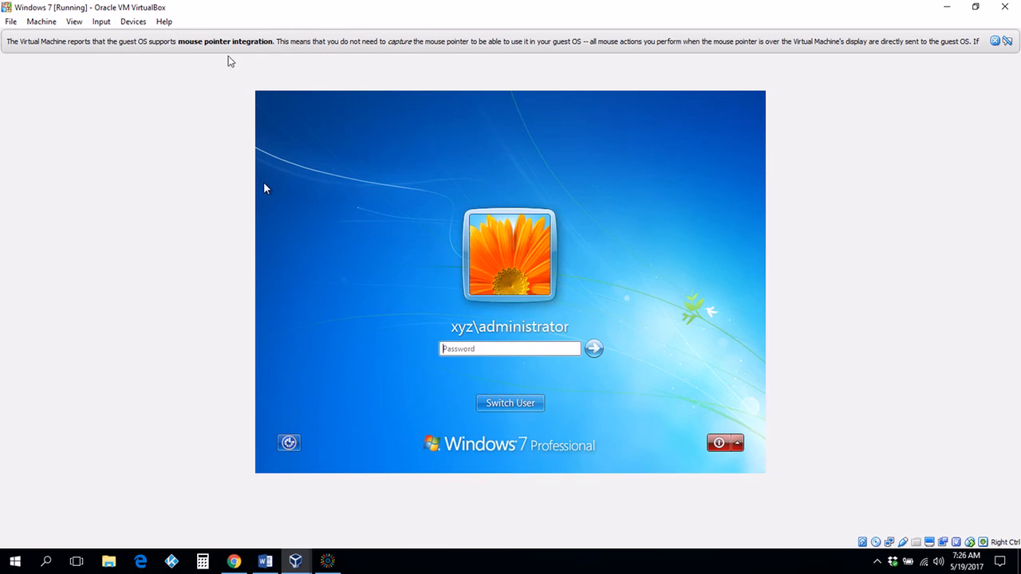
Step: Enter the administrator password to sign in to Windows 7
{"action": "left_click", "coordinate": [462, 350]}
{"action": "type", "text": "*******"}
{"action": "key", "text": "Return"}
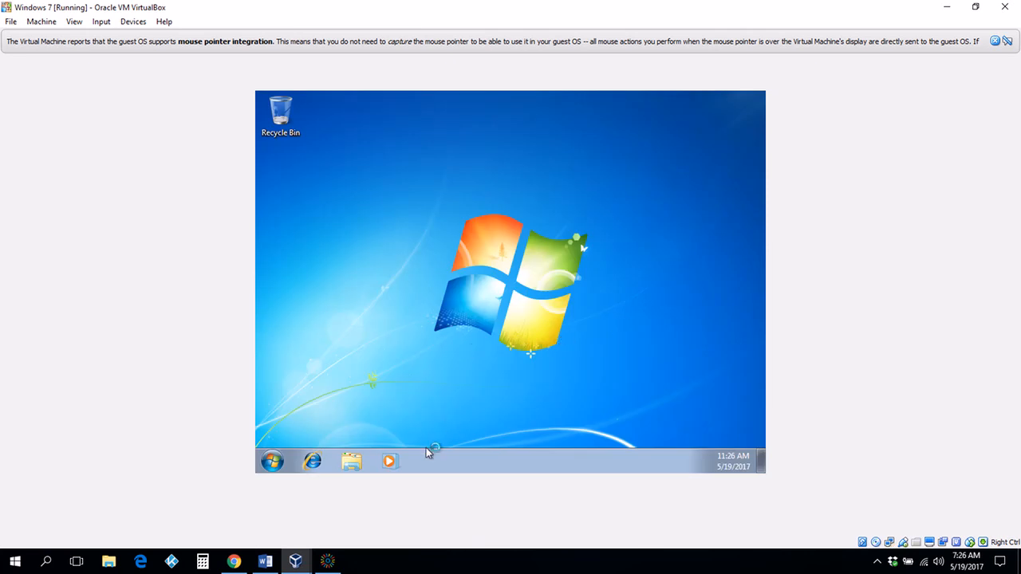
{"action": "left_click", "coordinate": [296, 560]}
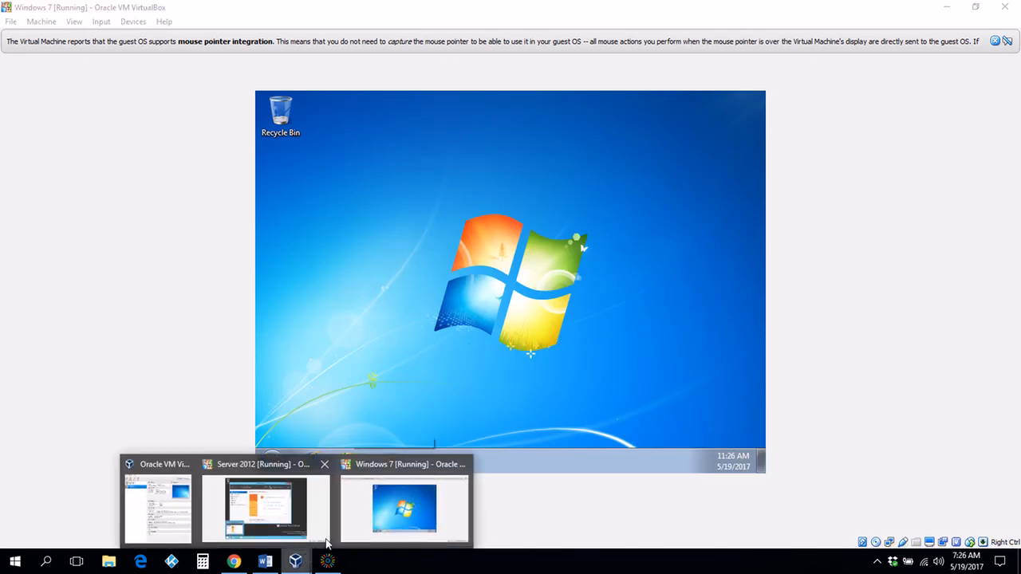
Step: Return to the server's DHCP console and view Scope [192.168.11.0] Address Leases
{"action": "left_click", "coordinate": [275, 522]}
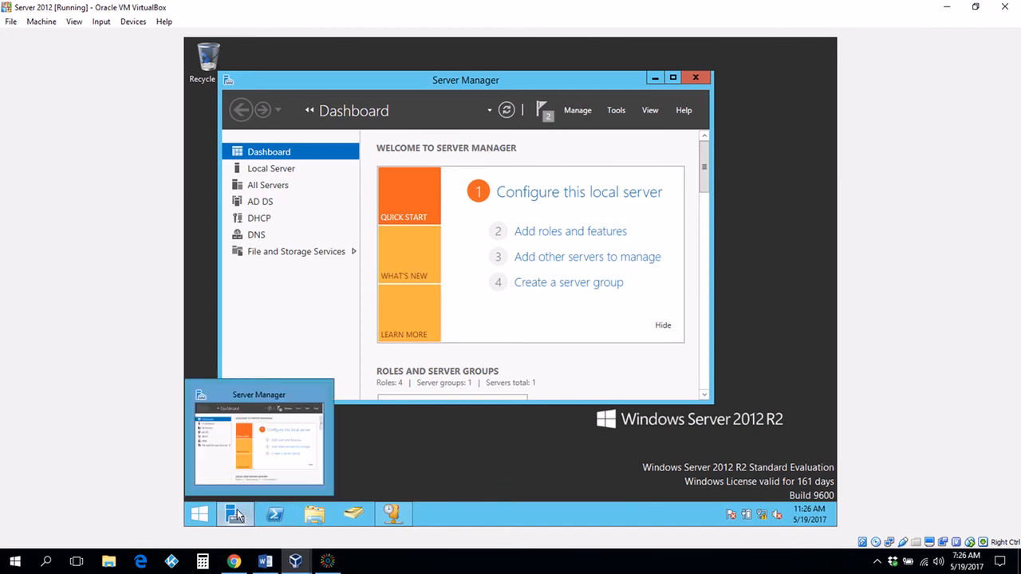
{"action": "left_click", "coordinate": [403, 514]}
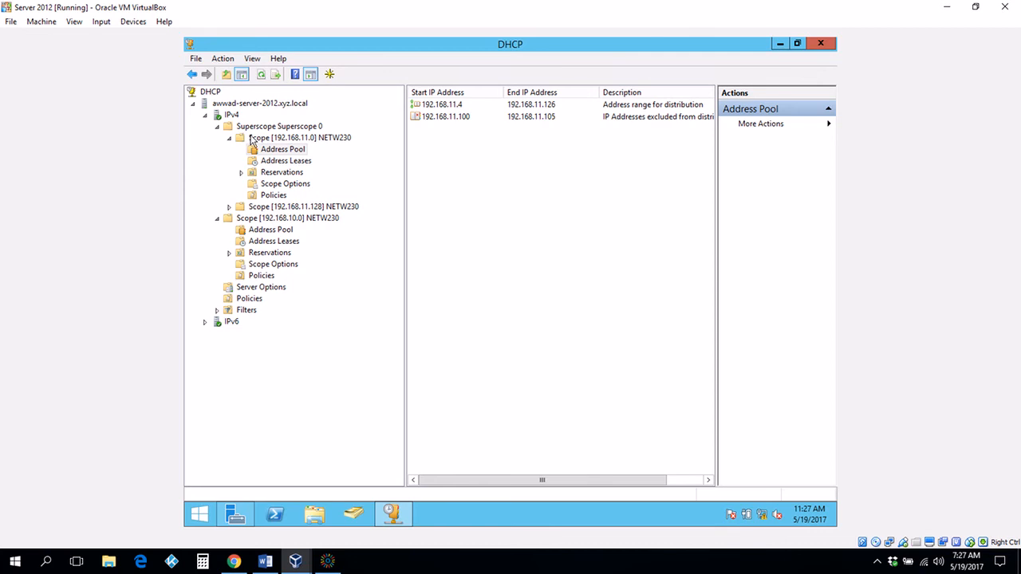
{"action": "left_click", "coordinate": [276, 162]}
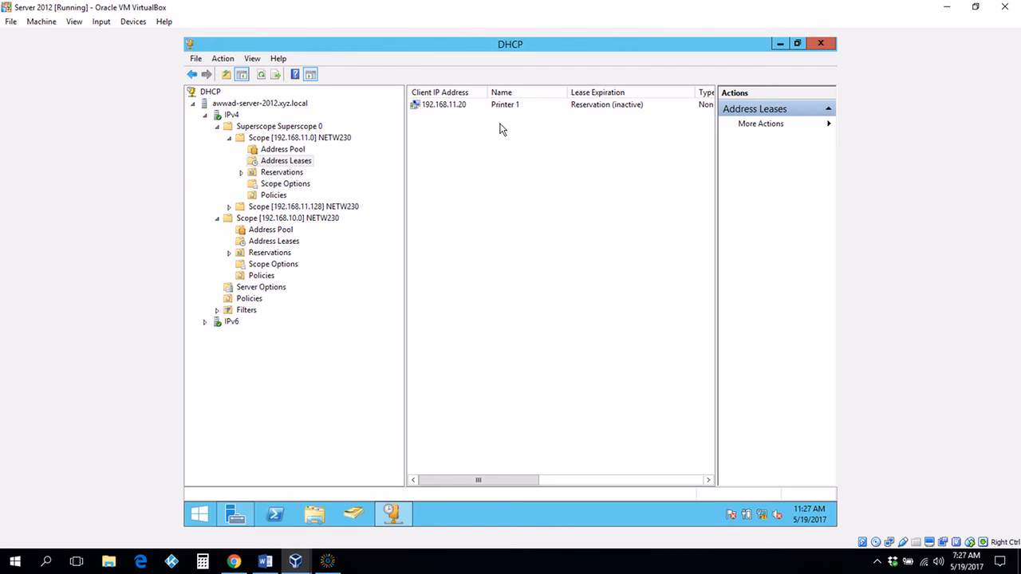
{"action": "left_click", "coordinate": [295, 561]}
Step: Open Local Area Connection 2's status and properties from the Network and Sharing Center
{"action": "left_click", "coordinate": [373, 518]}
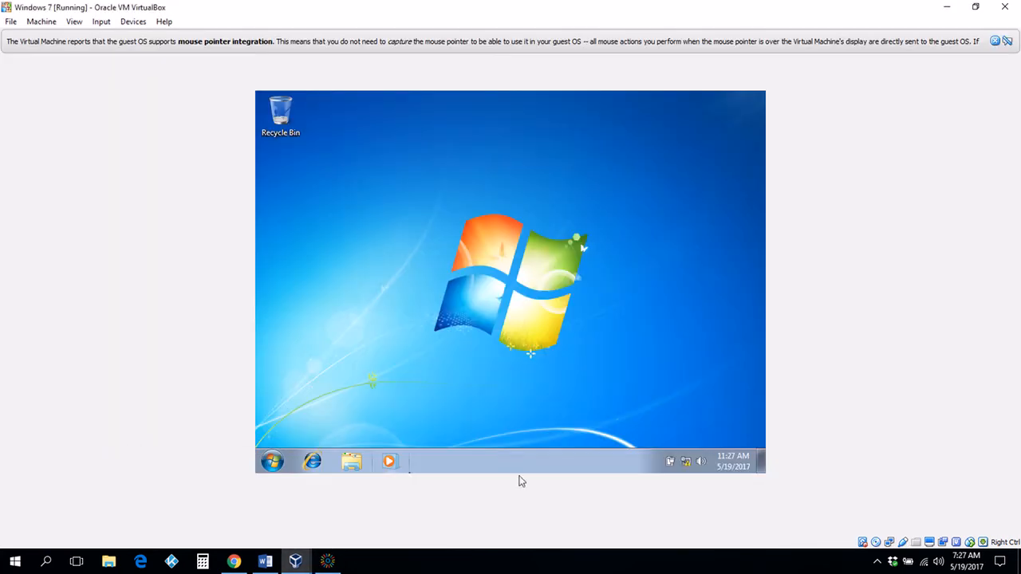
{"action": "left_click", "coordinate": [686, 465]}
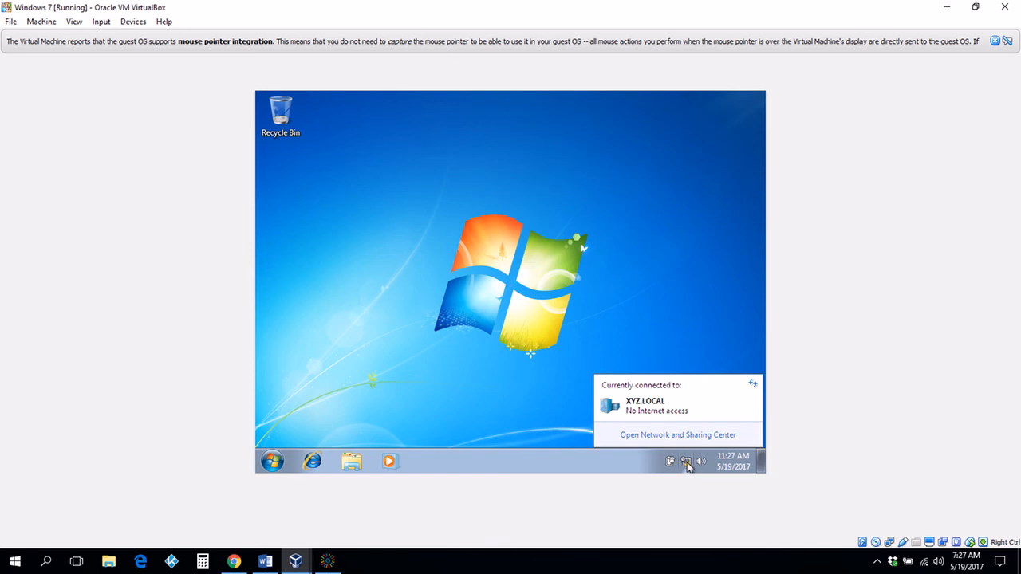
{"action": "left_click", "coordinate": [679, 437]}
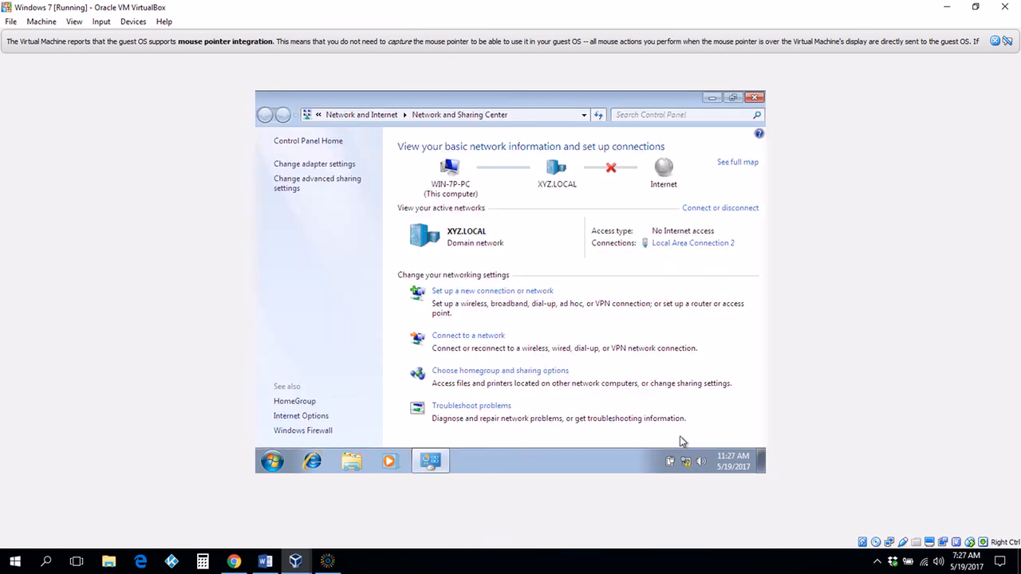
{"action": "left_click", "coordinate": [302, 165]}
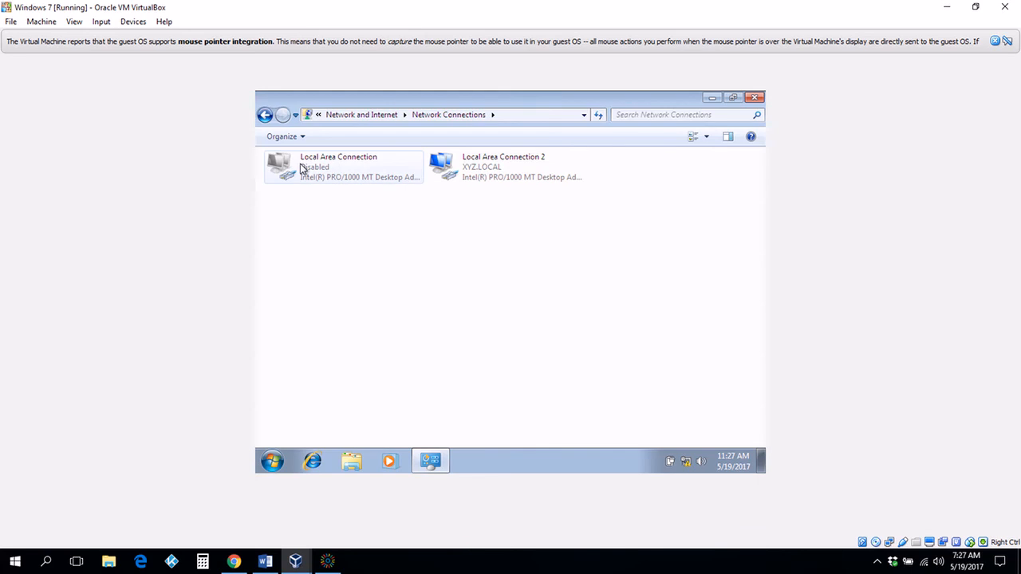
{"action": "double_click", "coordinate": [490, 169]}
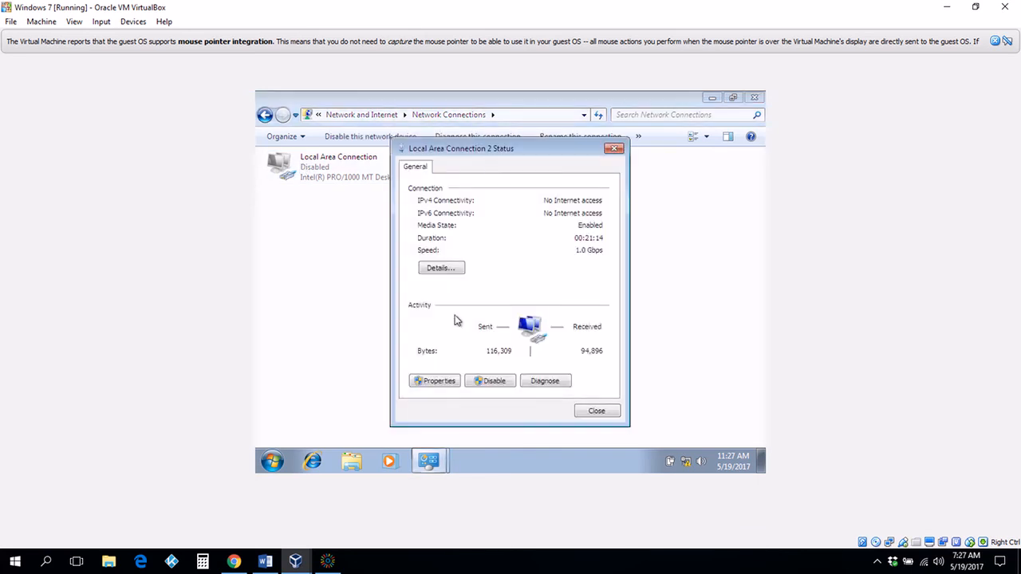
{"action": "left_click", "coordinate": [438, 381]}
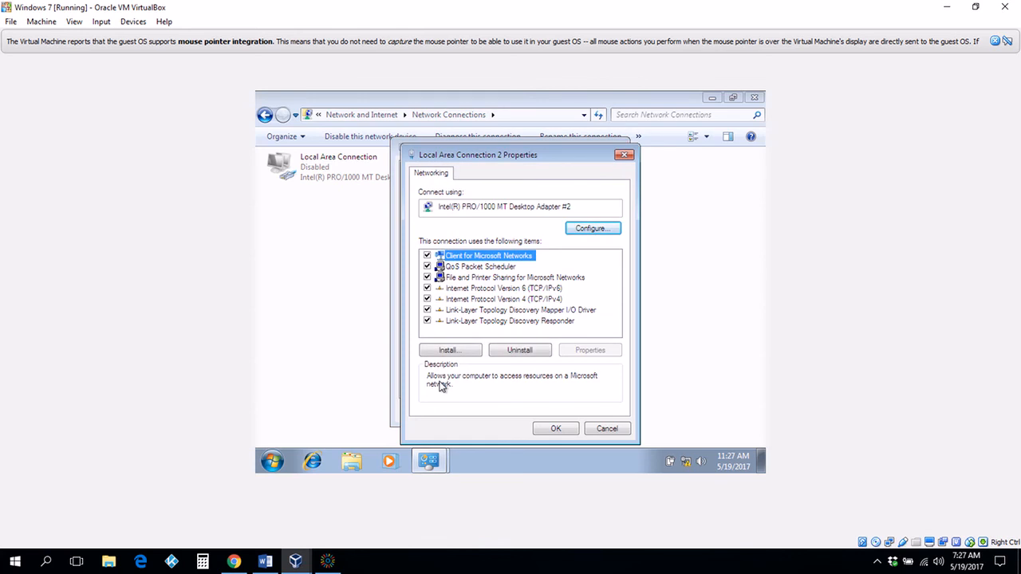
{"action": "left_click", "coordinate": [507, 300]}
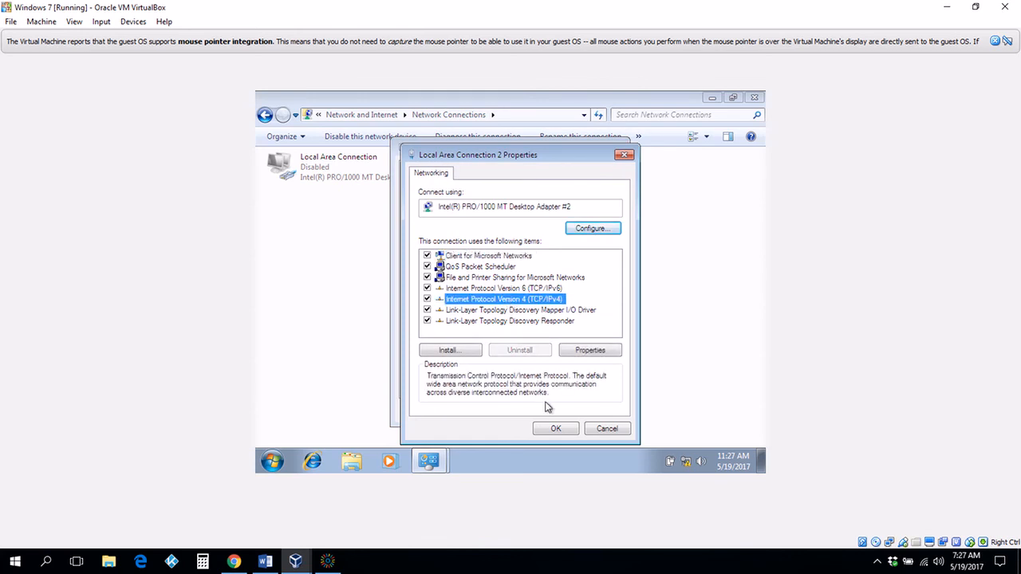
{"action": "left_click", "coordinate": [557, 429]}
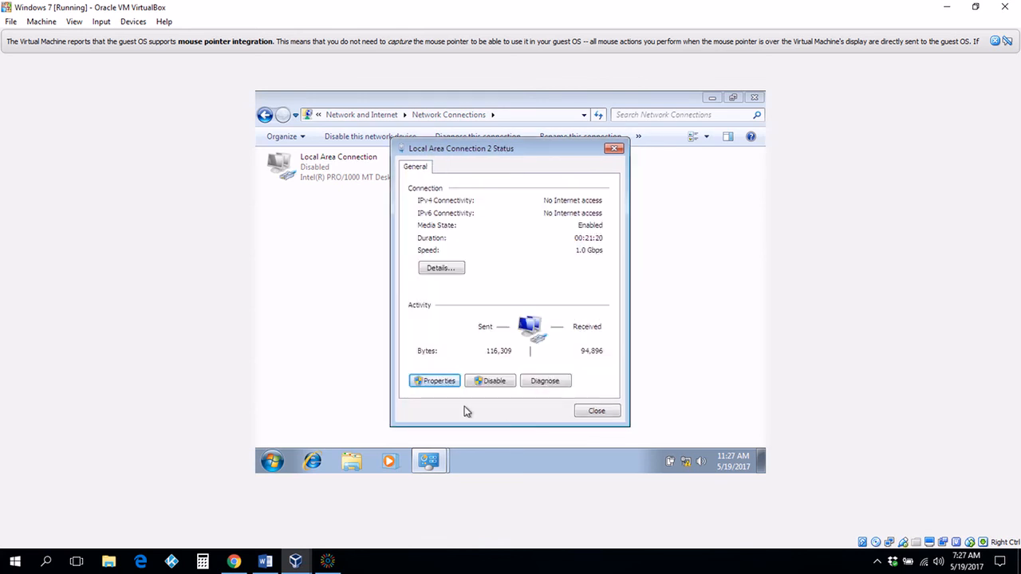
Step: Set its IPv4 to obtain an IP address automatically, then apply and close the windows
{"action": "left_click", "coordinate": [438, 383]}
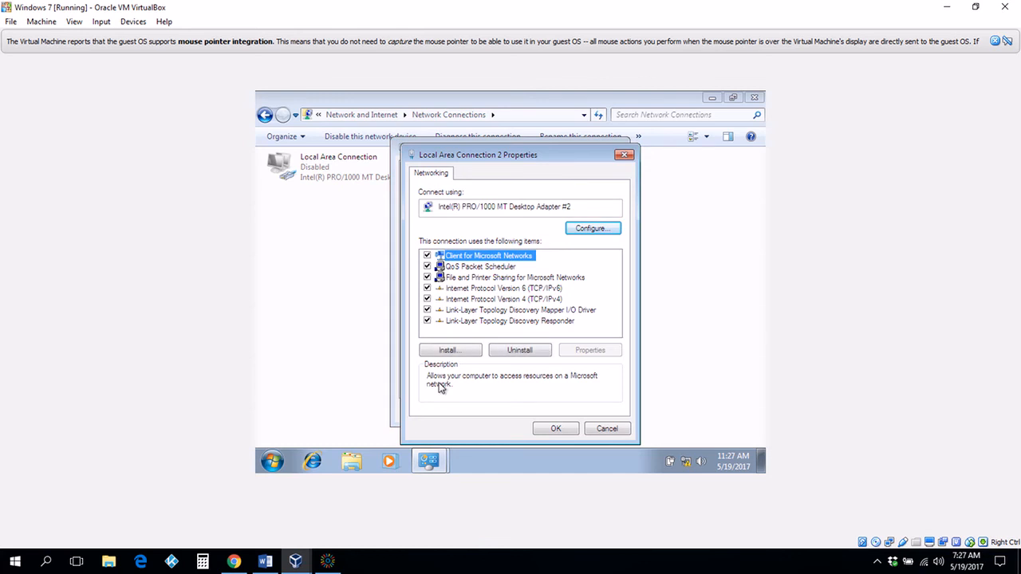
{"action": "left_click", "coordinate": [503, 300]}
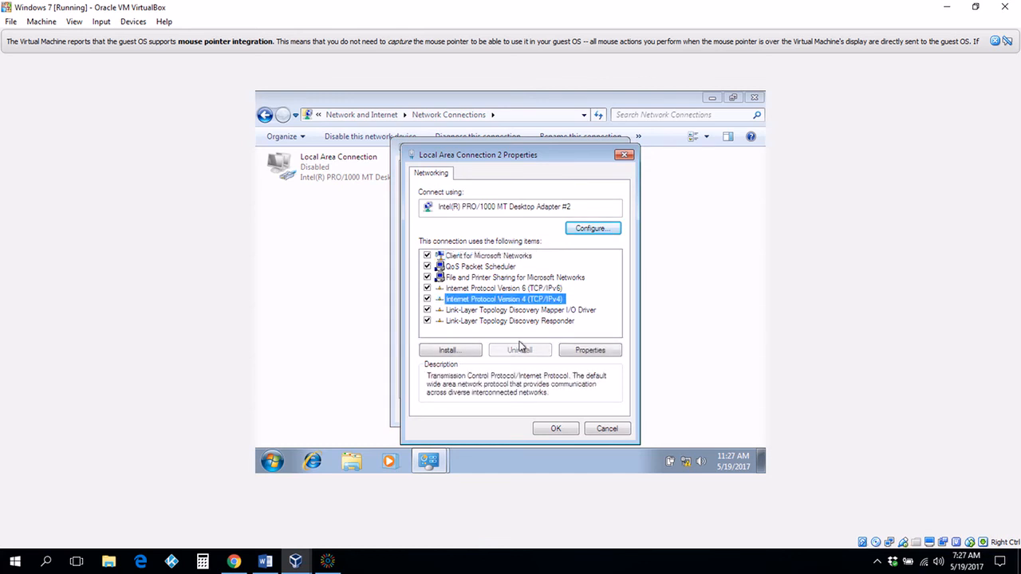
{"action": "left_click", "coordinate": [576, 352]}
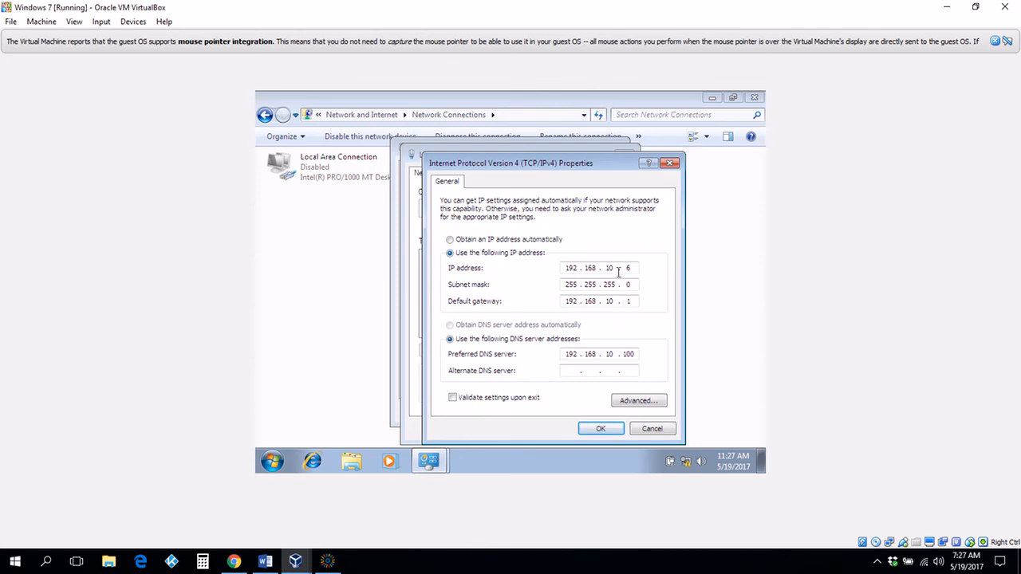
{"action": "left_click", "coordinate": [451, 240]}
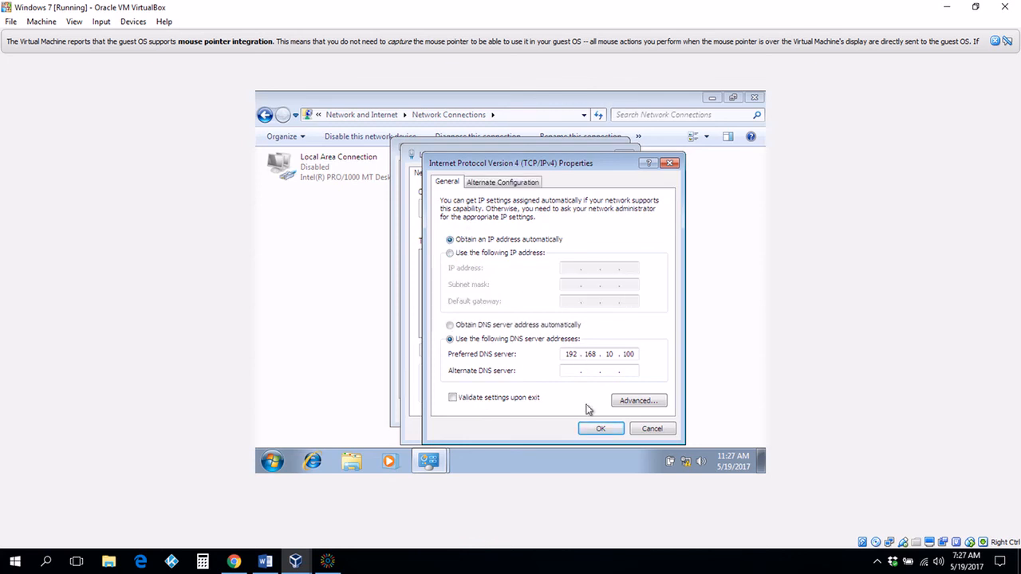
{"action": "left_click", "coordinate": [602, 429]}
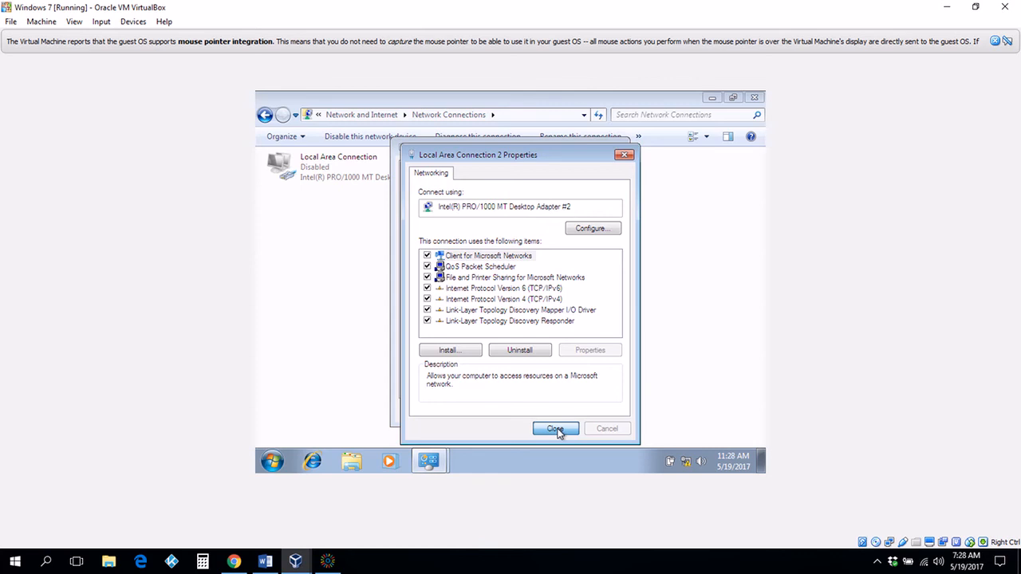
{"action": "left_click", "coordinate": [556, 430]}
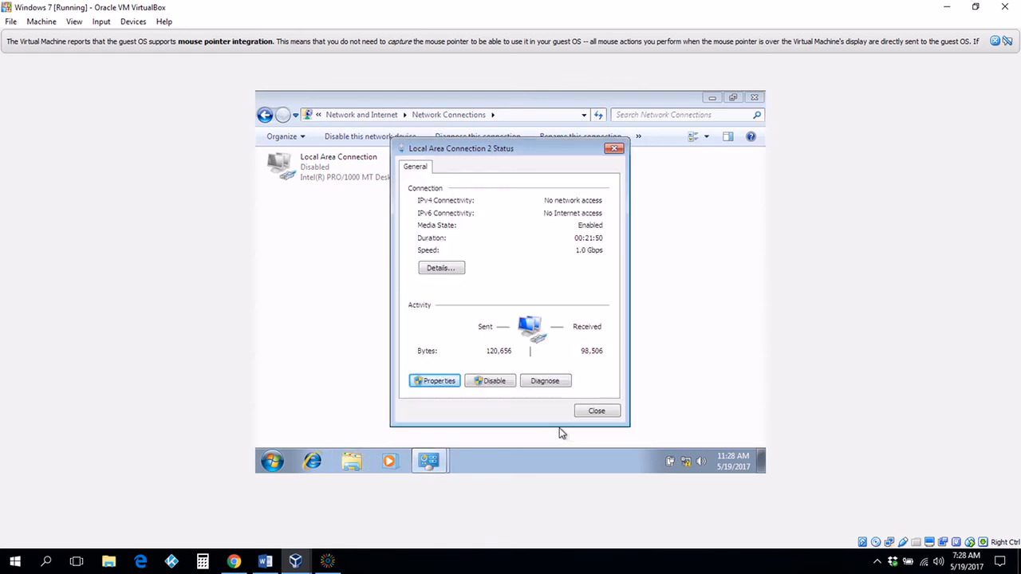
{"action": "left_click", "coordinate": [595, 412]}
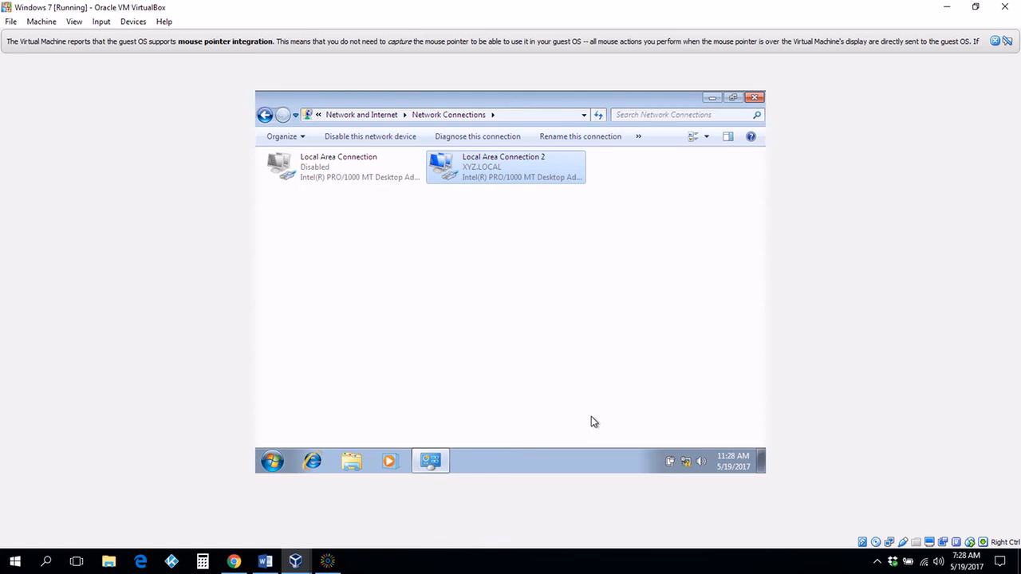
Step: Launch cmd and run ipconfig, showing 192.168.10.3 with gateway 192.168.10.1
{"action": "left_click", "coordinate": [272, 462]}
{"action": "left_click", "coordinate": [290, 429]}
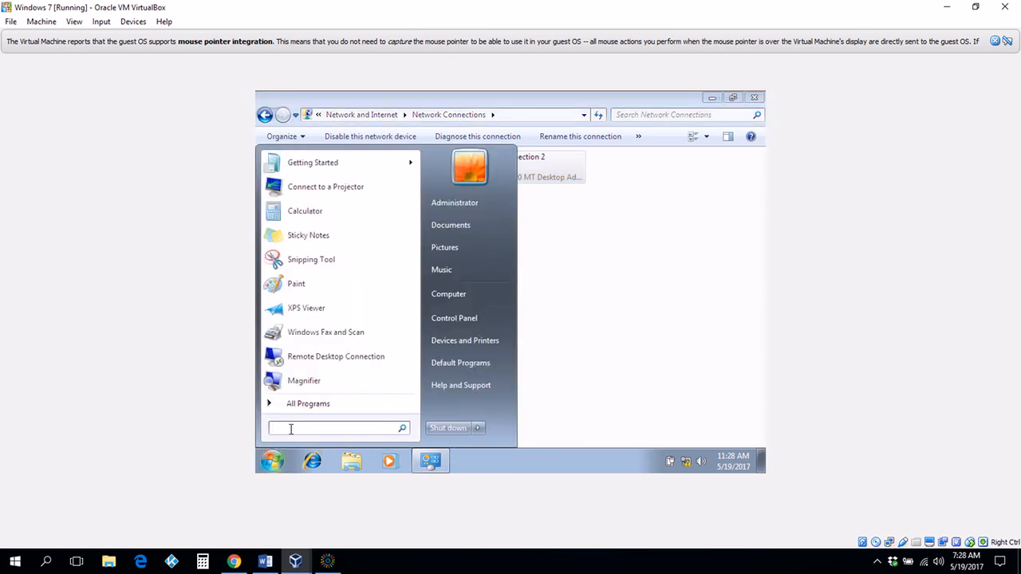
{"action": "type", "text": "cmd"}
{"action": "key", "text": "Return"}
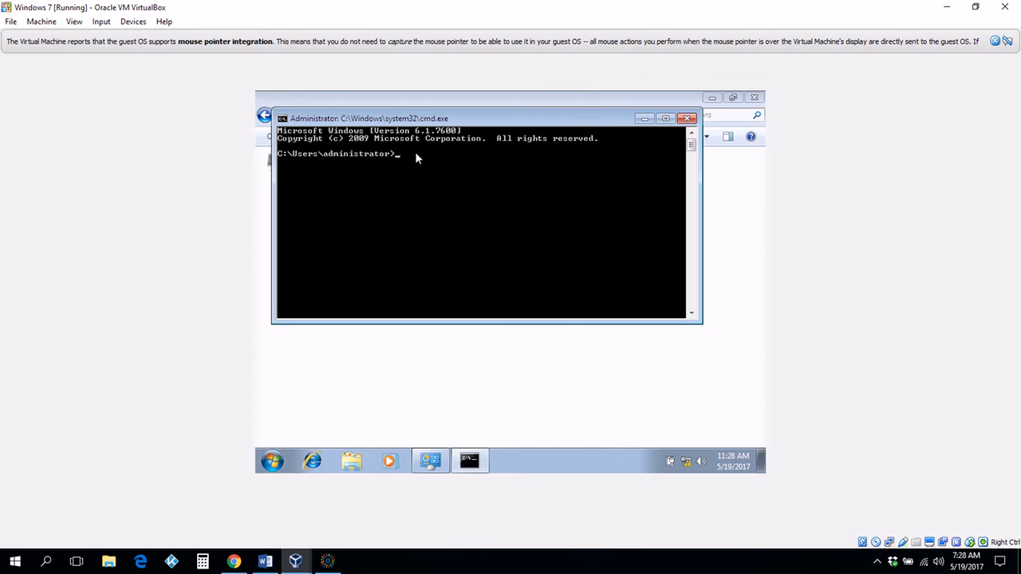
{"action": "type", "text": "ipconfig"}
{"action": "key", "text": "Return"}
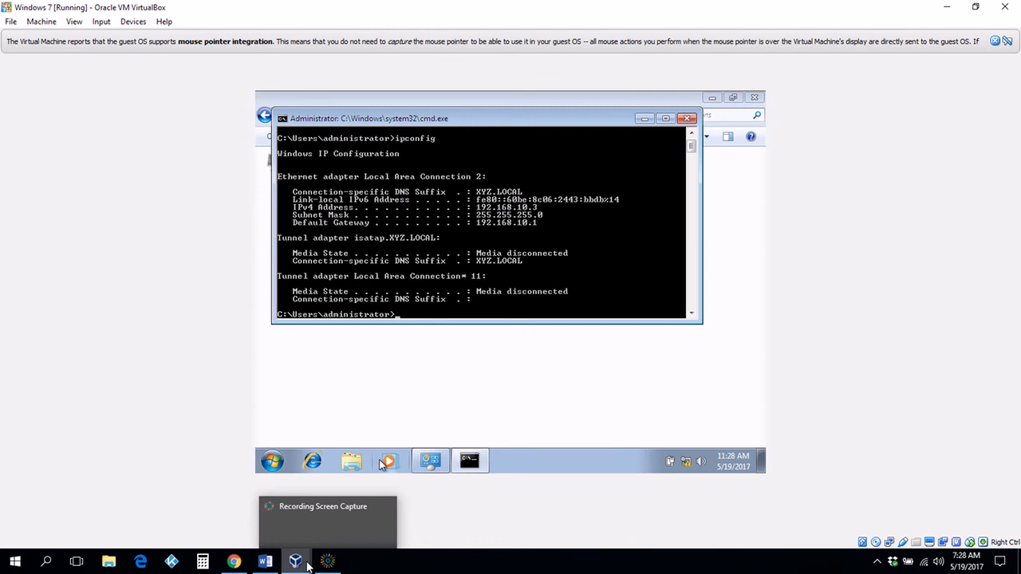
{"action": "mouse_move", "coordinate": [308, 567]}
{"action": "mouse_move", "coordinate": [269, 511]}
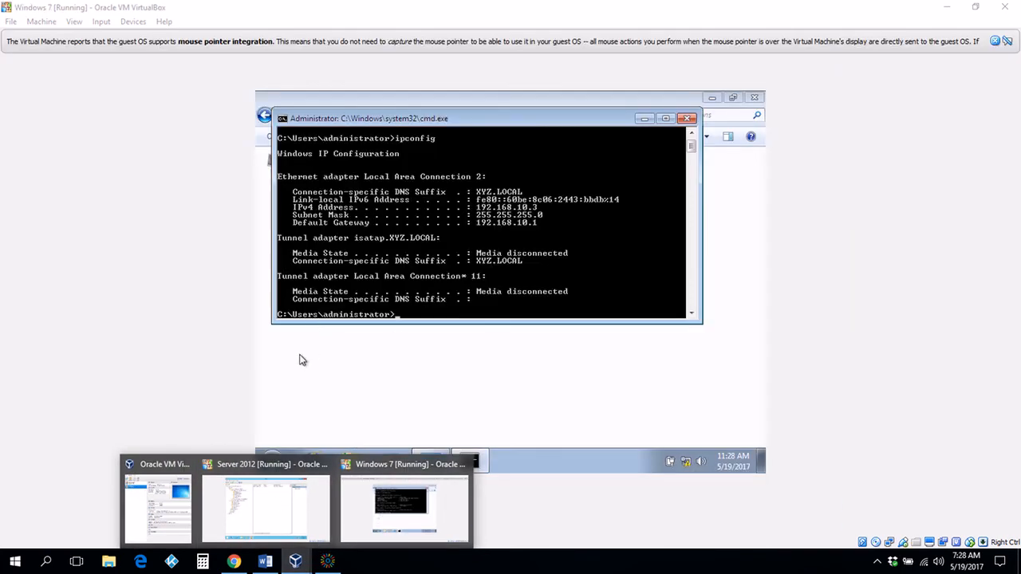
Step: On Server 2012, list Scope [192.168.10.0] leases, including client 192.168.10.3
{"action": "left_click", "coordinate": [278, 510]}
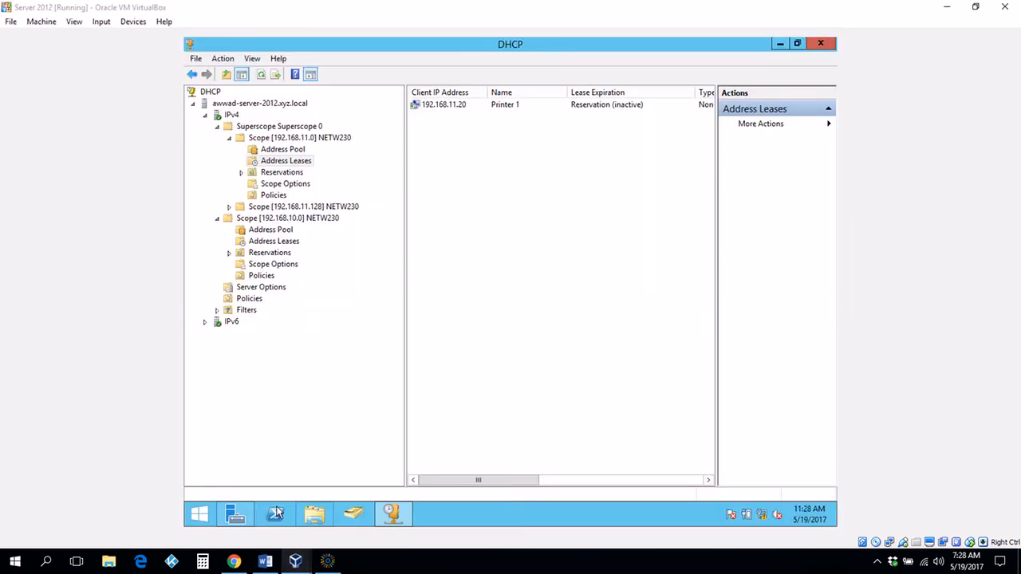
{"action": "left_click", "coordinate": [279, 233]}
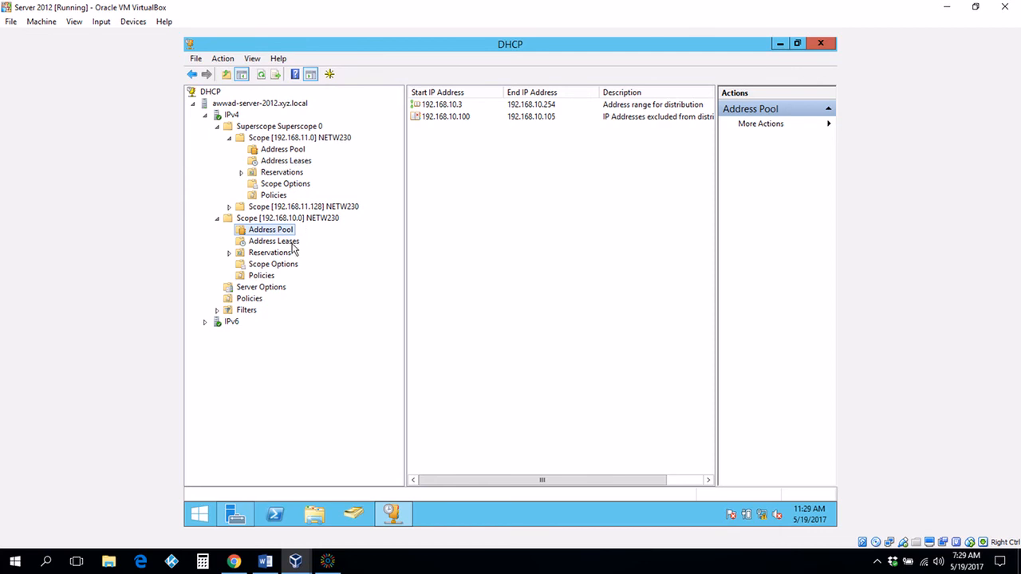
{"action": "left_click", "coordinate": [287, 243]}
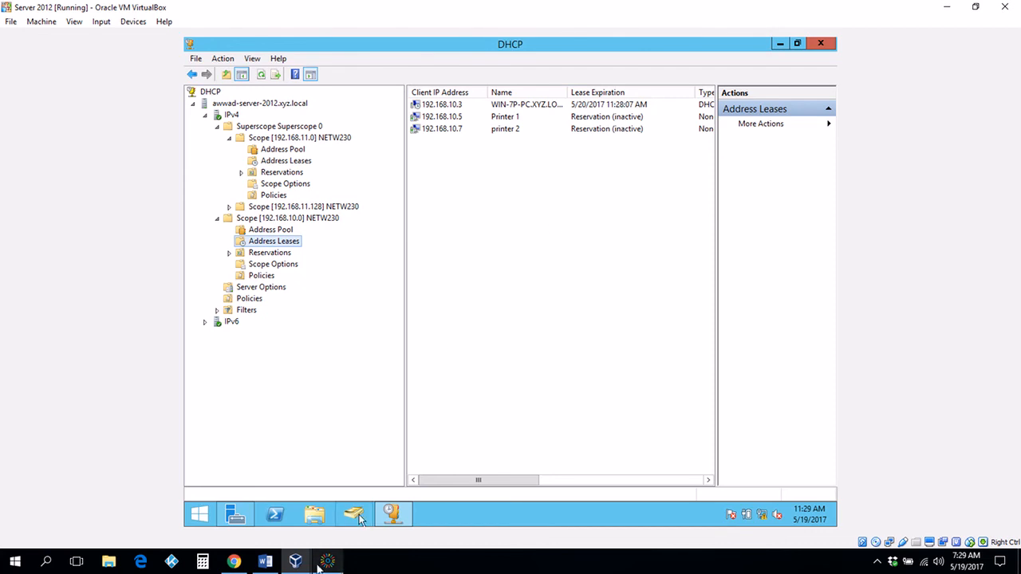
{"action": "mouse_move", "coordinate": [303, 566]}
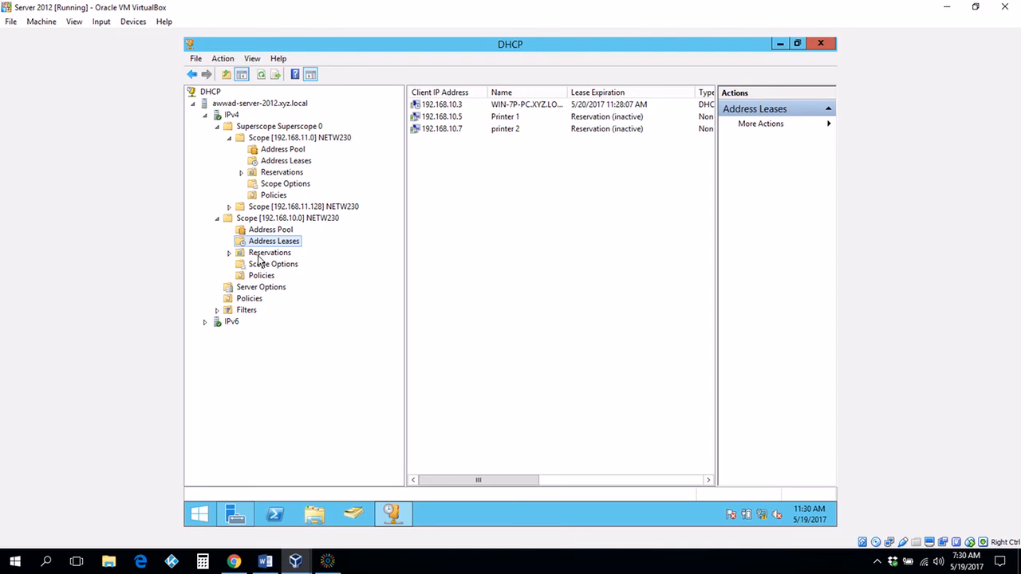
{"action": "left_click", "coordinate": [327, 561]}
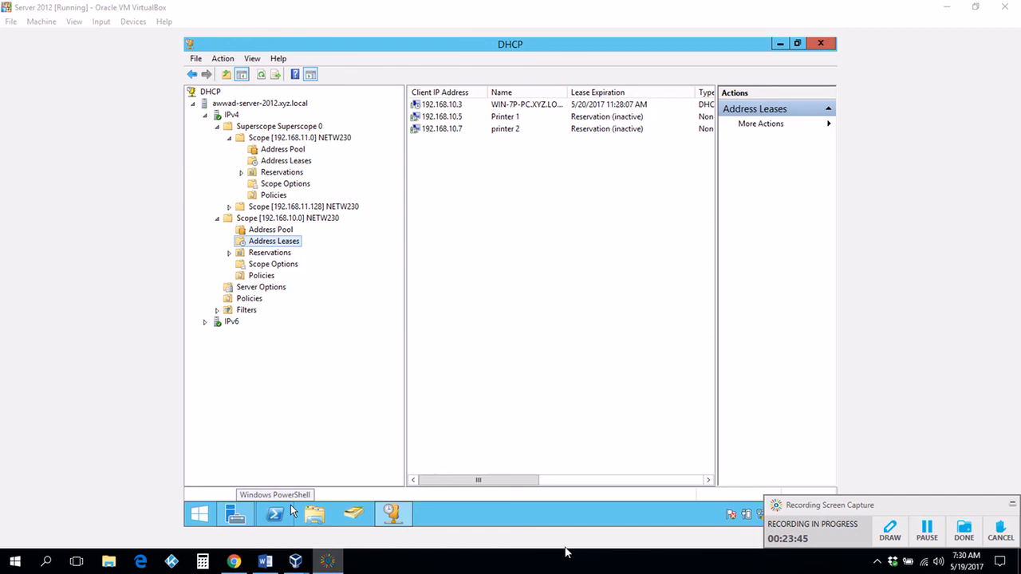